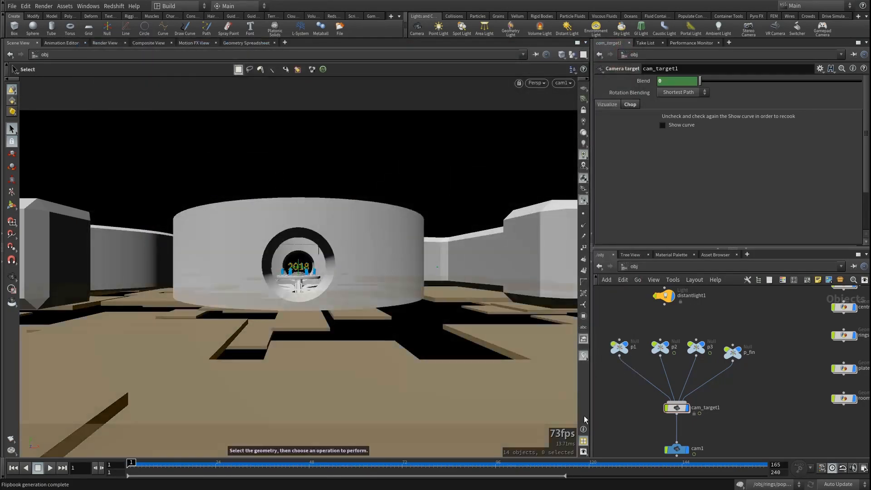
- Inspect the nulls feeding cam_target1 and view the 2019 scene in a free perspective view beneath the camera view
middle_click_drag(623, 404, 662, 404)
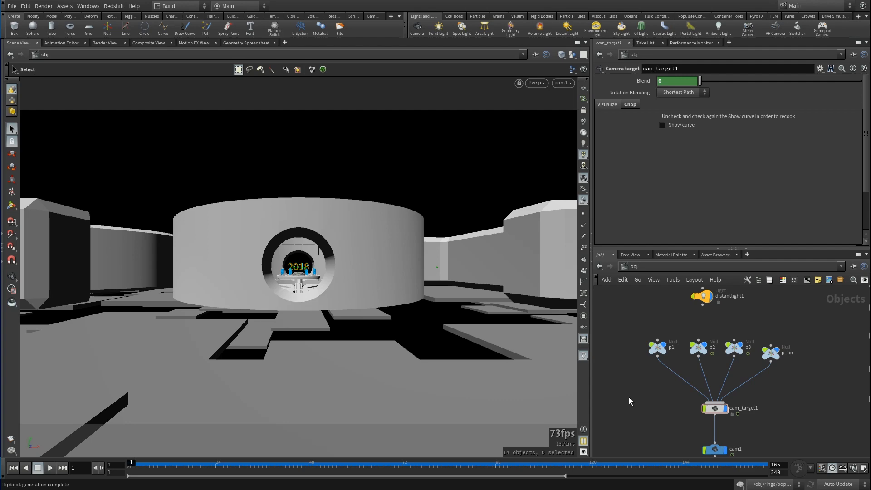
left_click_drag(131, 463, 36, 462)
middle_click_drag(629, 413, 635, 384)
left_click(720, 395)
left_click_drag(633, 382, 684, 332)
left_click_drag(697, 315, 706, 352)
left_click_drag(735, 330, 745, 349)
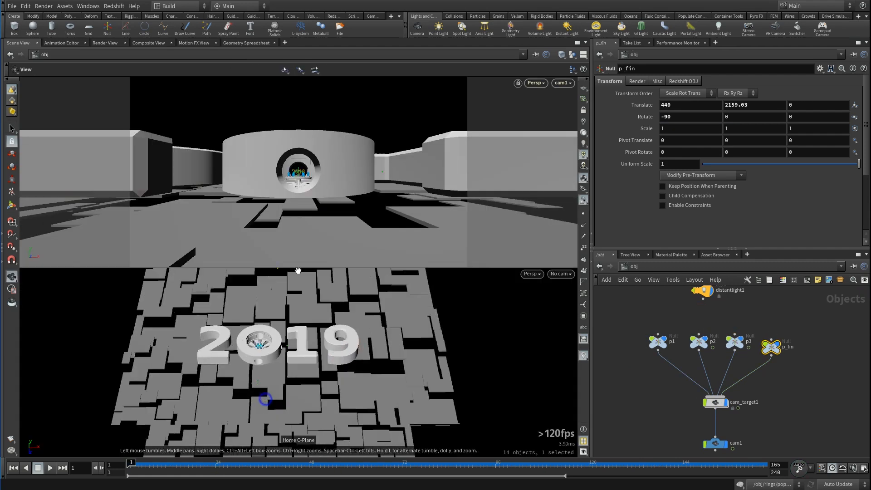
left_click_drag(297, 272, 362, 385)
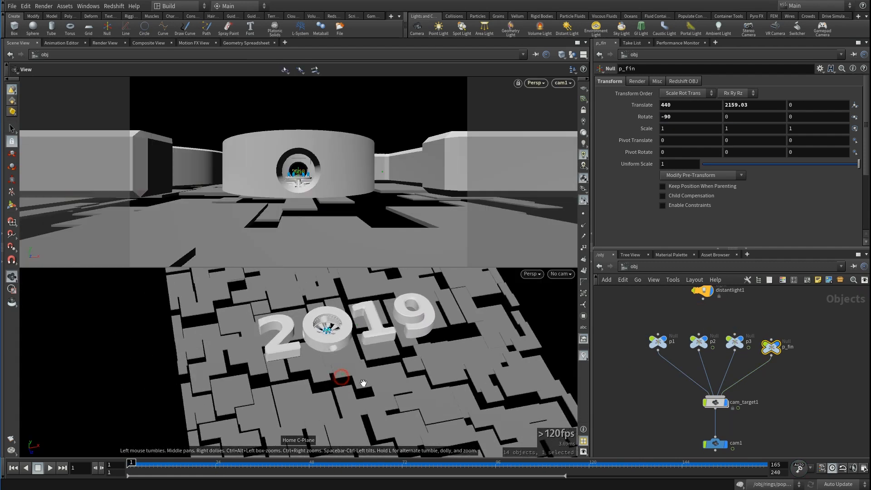
middle_click_drag(362, 385, 297, 420)
- Examine nulls p1 and p2 with their transform handles shown, scrubbing to frame 54 to review p2's rotation animation
left_click_drag(630, 382, 659, 323)
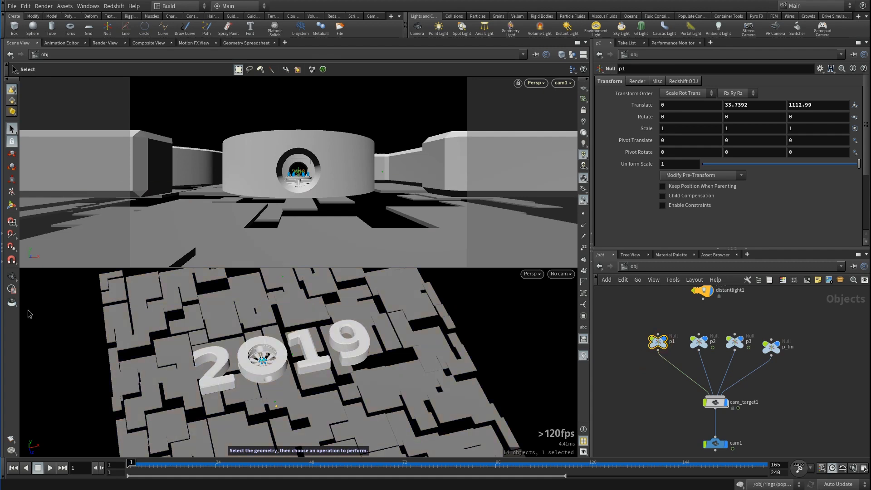
left_click(15, 205)
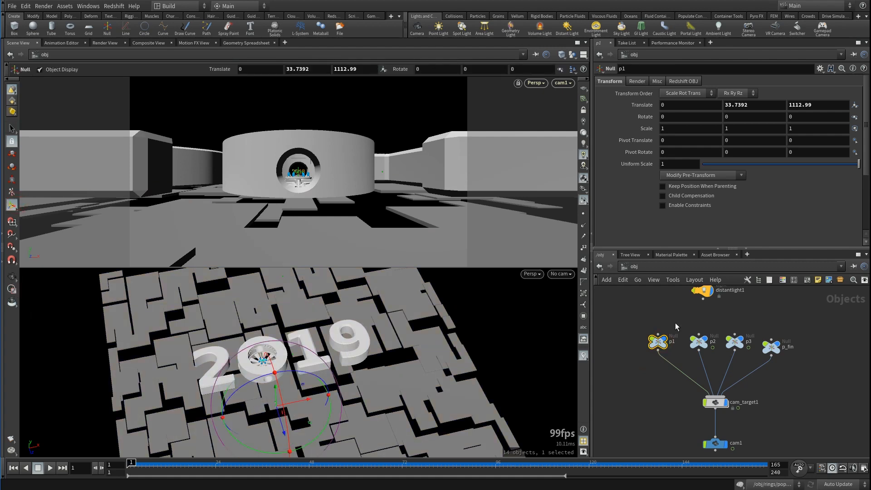
left_click_drag(689, 322, 706, 353)
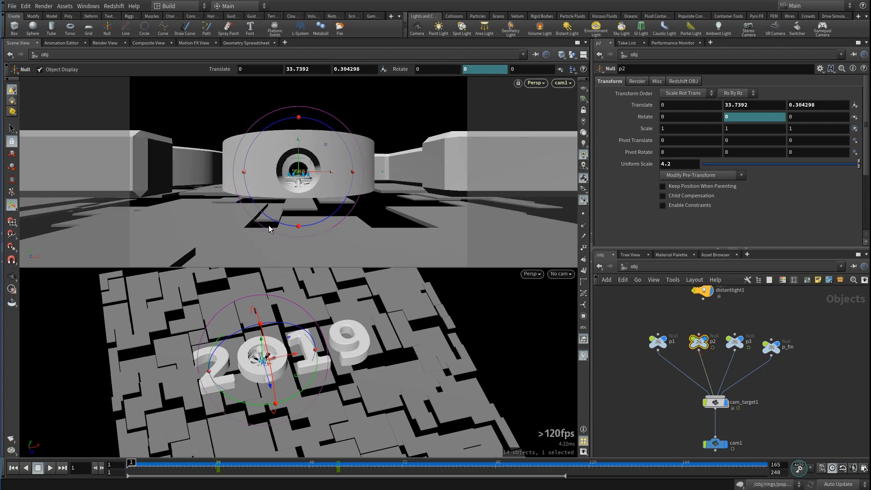
left_click_drag(135, 467, 116, 474)
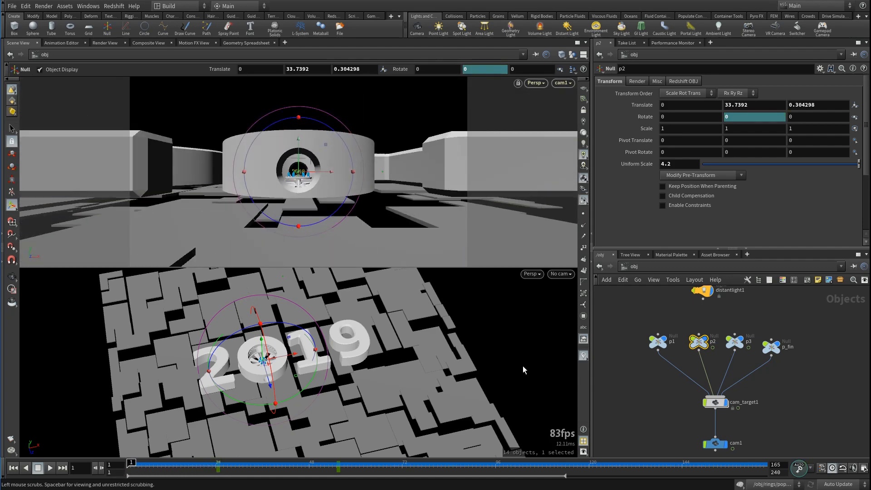
left_click_drag(661, 314, 664, 368)
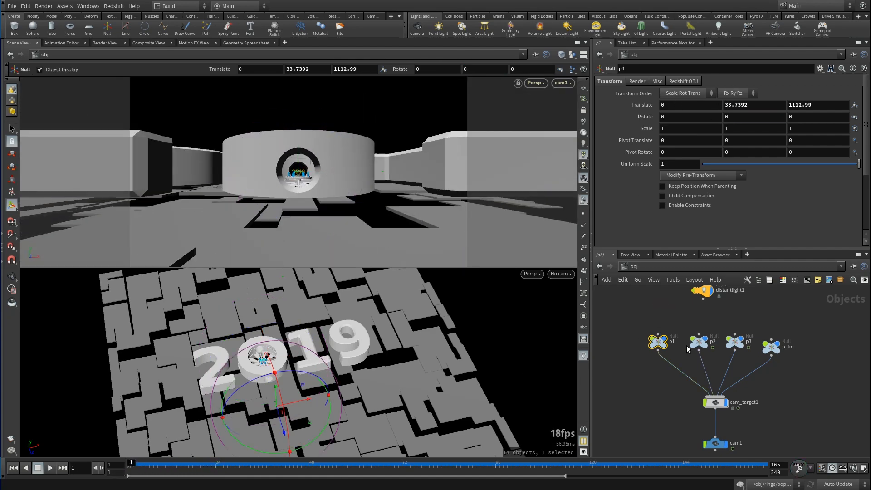
left_click_drag(688, 312, 708, 356)
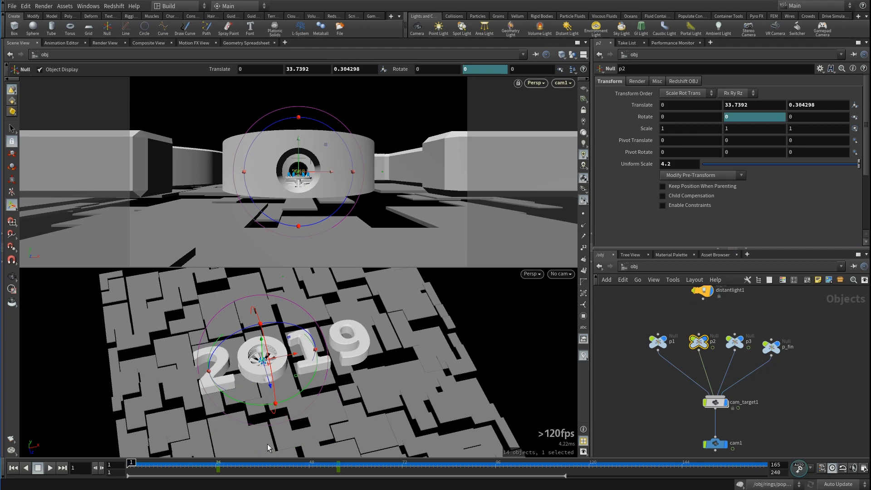
left_click_drag(131, 468, 333, 474)
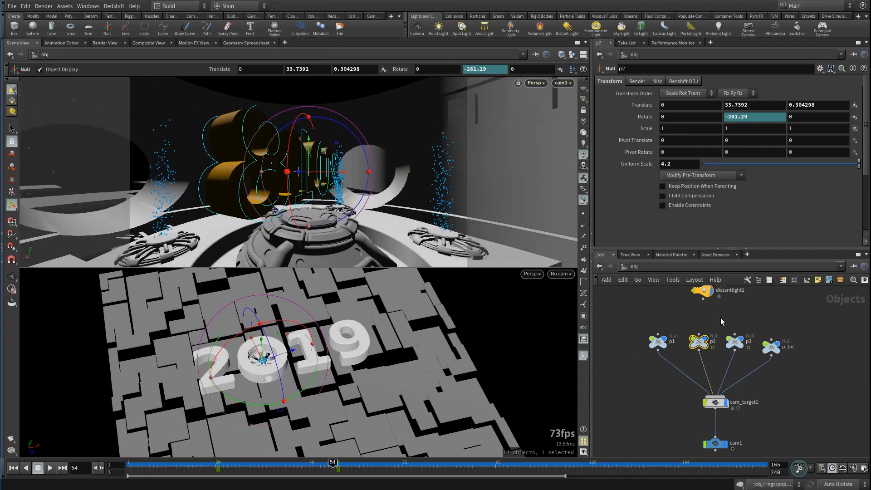
- Examine null p3's animation up to frame 109, inspect p_fin, and return the timeline to frame 1
left_click(729, 342)
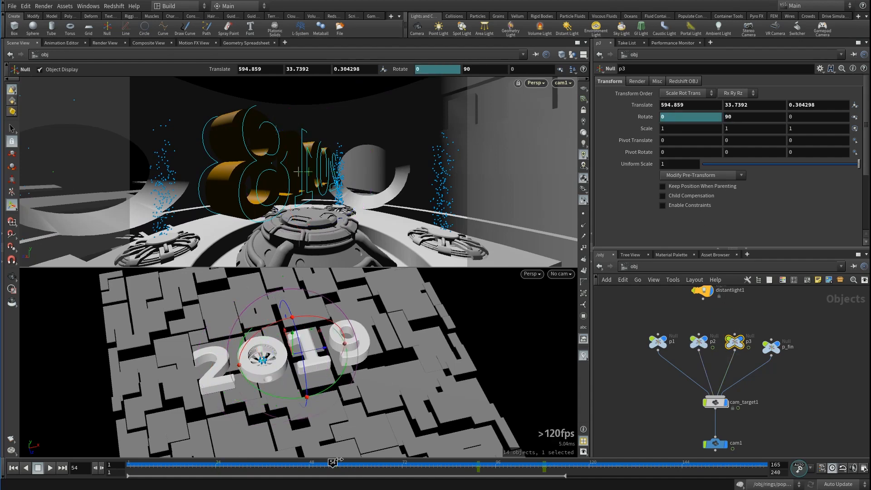
left_click_drag(334, 467, 546, 481)
left_click(771, 347)
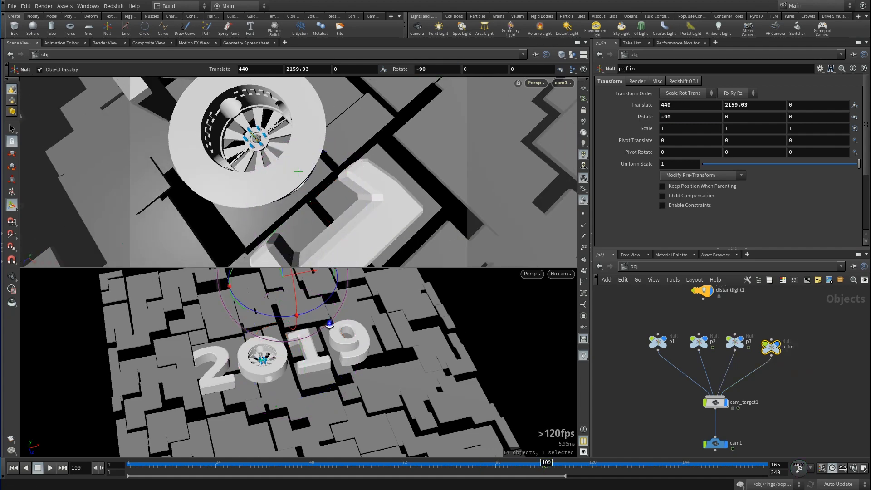
scroll(326, 319, "down", 1)
left_click_drag(553, 466, 38, 446)
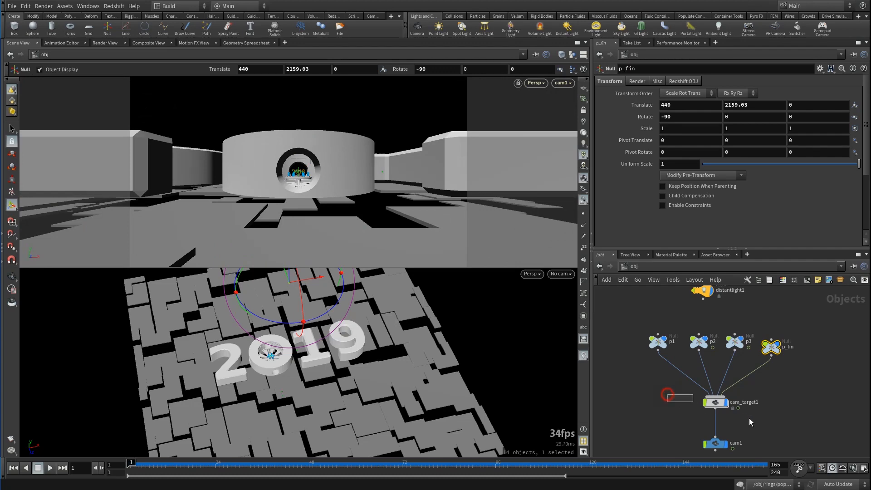
- Open cam_target1's Blend channel in the Animation Editor and inspect the first key of its curve
left_click_drag(668, 395, 751, 422)
left_click(648, 81, "shift")
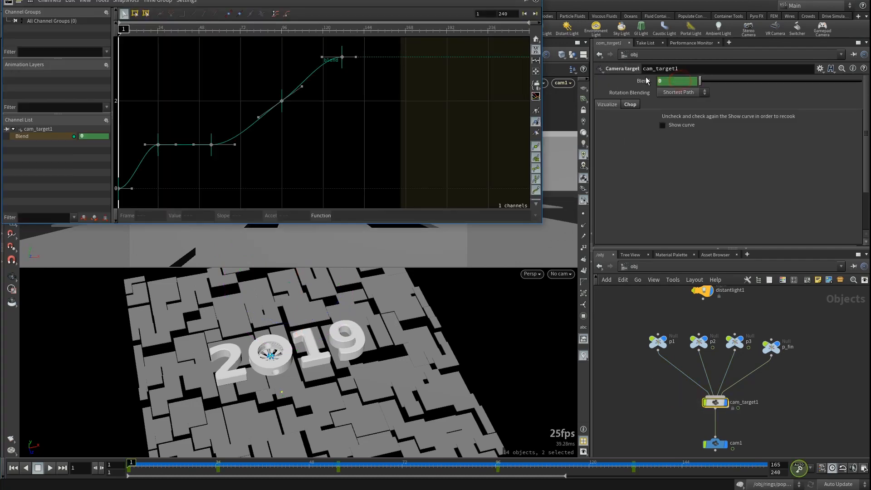
left_click_drag(391, 0, 518, 68)
left_click_drag(659, 145, 445, 230)
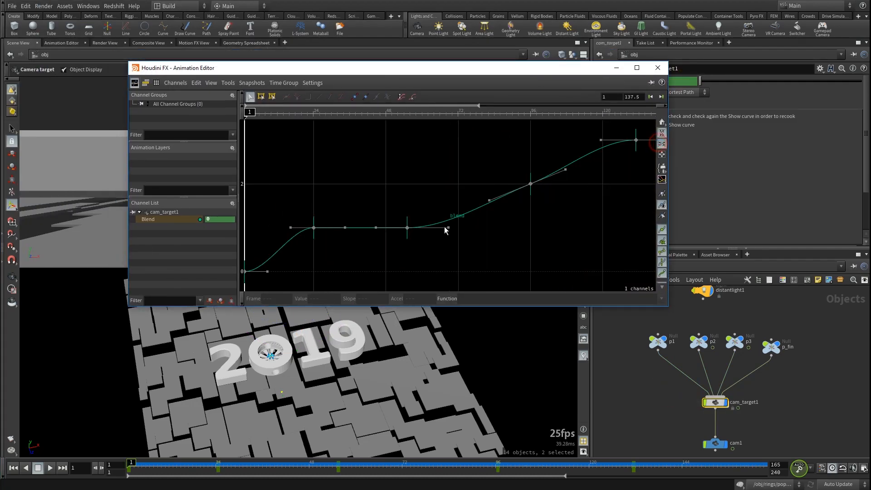
key("h")
left_click_drag(267, 237, 297, 277)
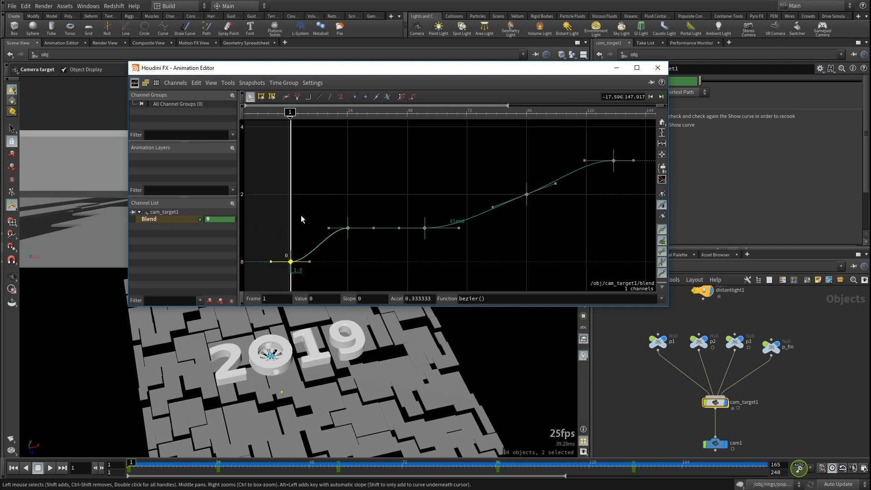
left_click_drag(303, 221, 274, 279)
- Scrub the Blend curve to frame 24 and back before its first key to review the camera move, and close the Animation Editor
left_click_drag(289, 113, 346, 118)
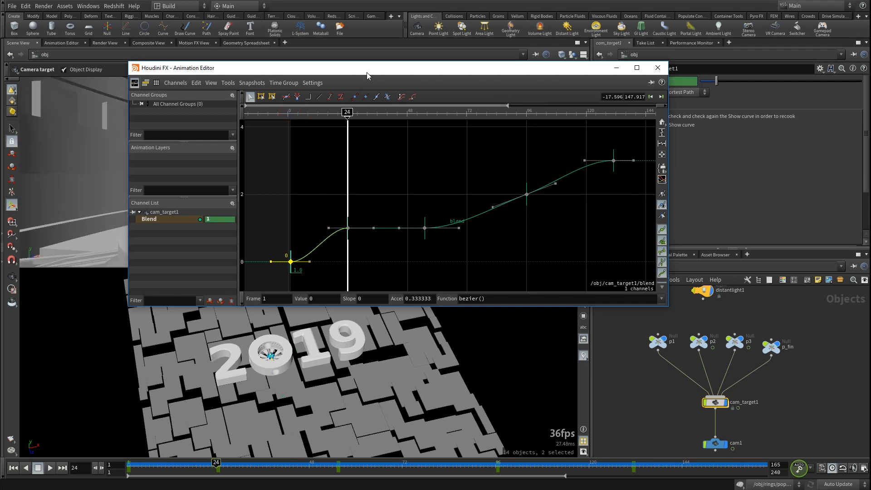
left_click_drag(367, 75, 428, 208)
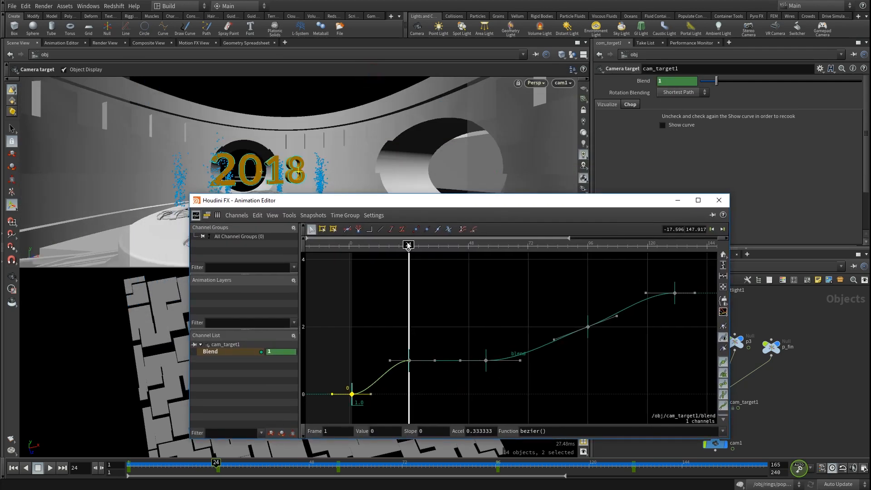
mouse_move(409, 245)
left_mouse_down()
mouse_move(531, 245)
mouse_move(672, 268)
mouse_move(312, 285)
left_mouse_up()
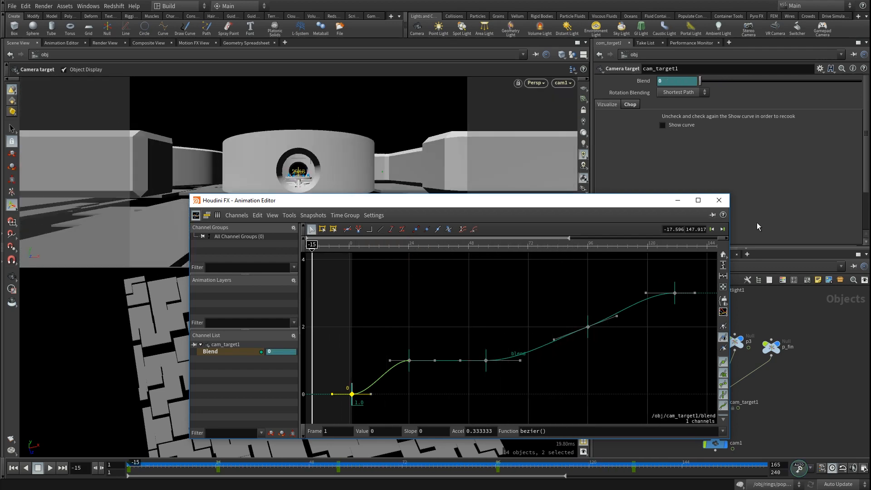
left_click(721, 201)
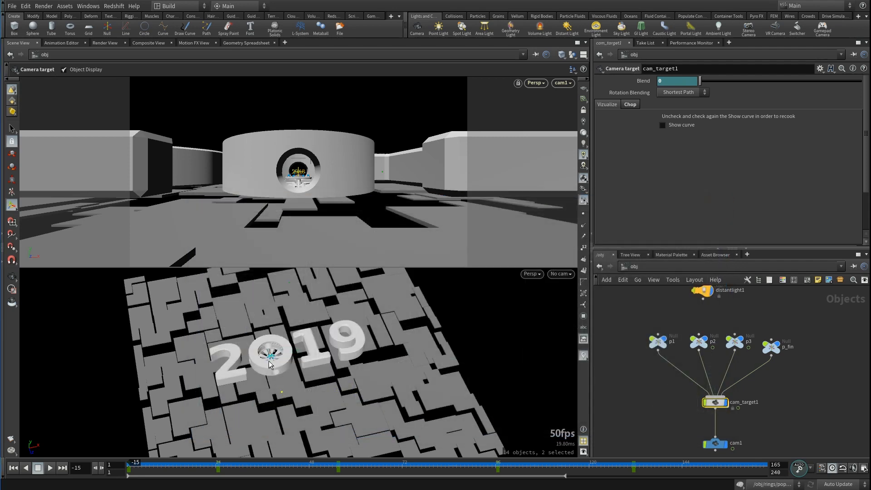
- Disconnect null p3 from cam_target1, move it out of line, and check the camera motion up to frame 84
middle_click_drag(701, 328, 662, 337)
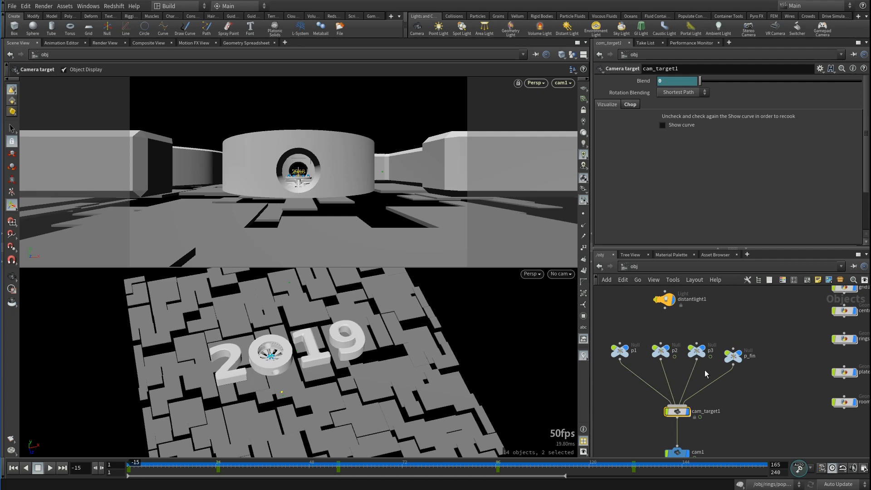
key("y")
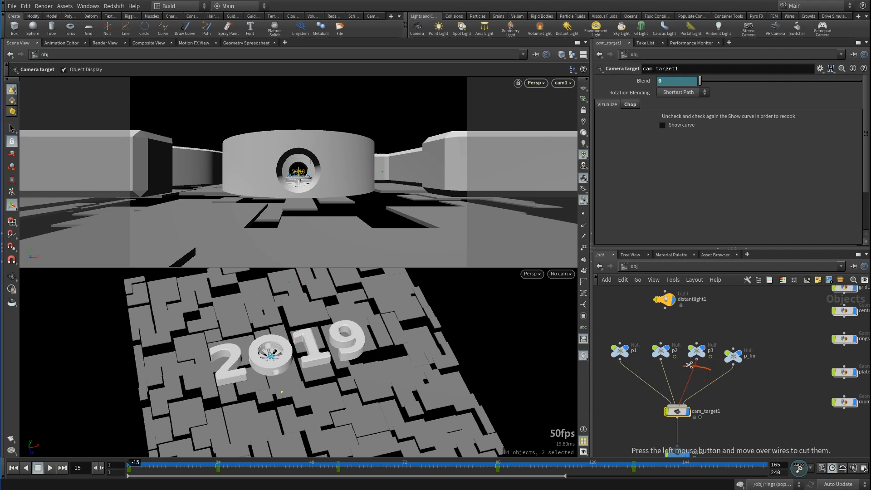
left_click_drag(689, 365, 707, 331)
left_click(129, 464)
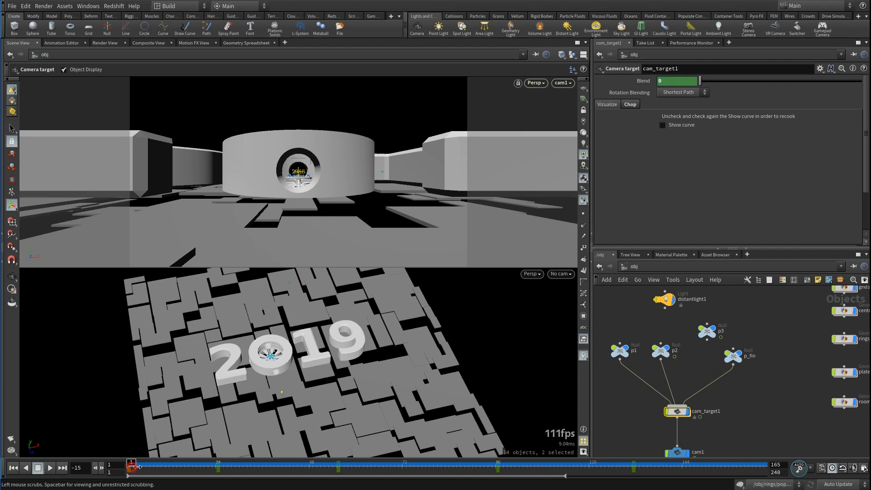
left_click_drag(164, 472, 450, 481)
- Reconnect null p3 to cam_target1, place it before p_fin in the input order, and check the camera motion up to frame 85
left_click(707, 339)
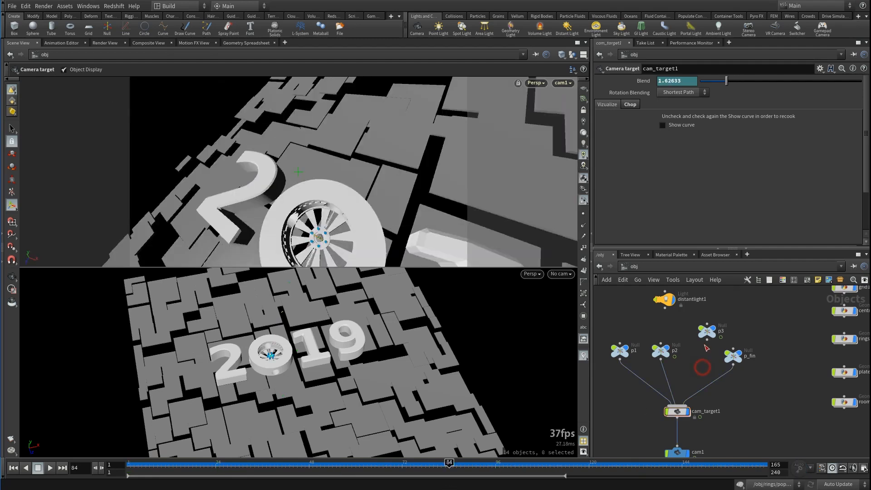
left_click(677, 407)
scroll(699, 200, "down", 5)
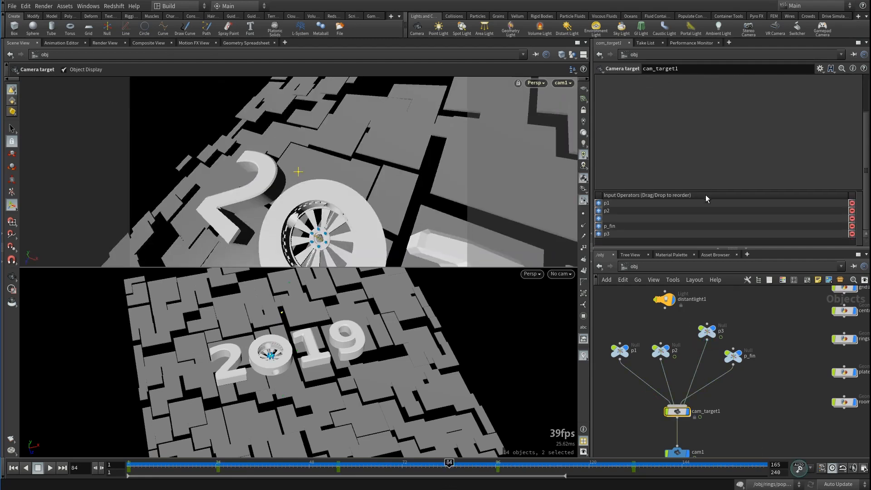
left_click(599, 234)
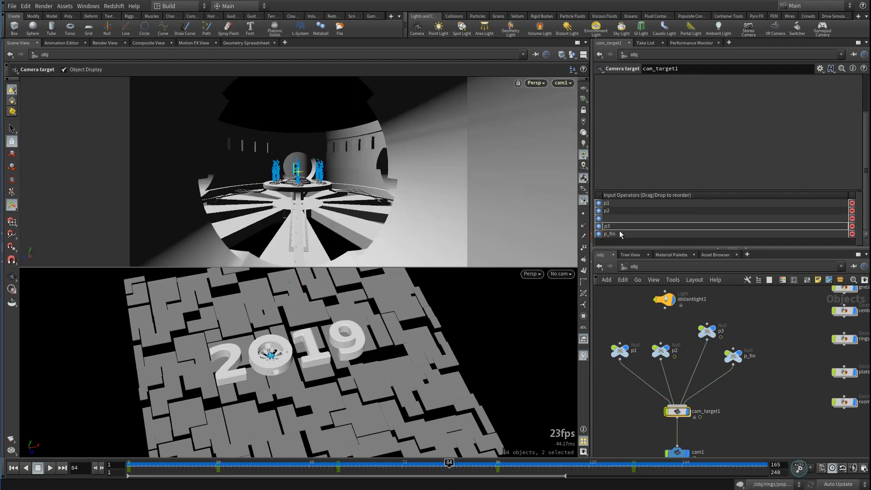
left_click(618, 416)
left_click_drag(146, 473, 453, 474)
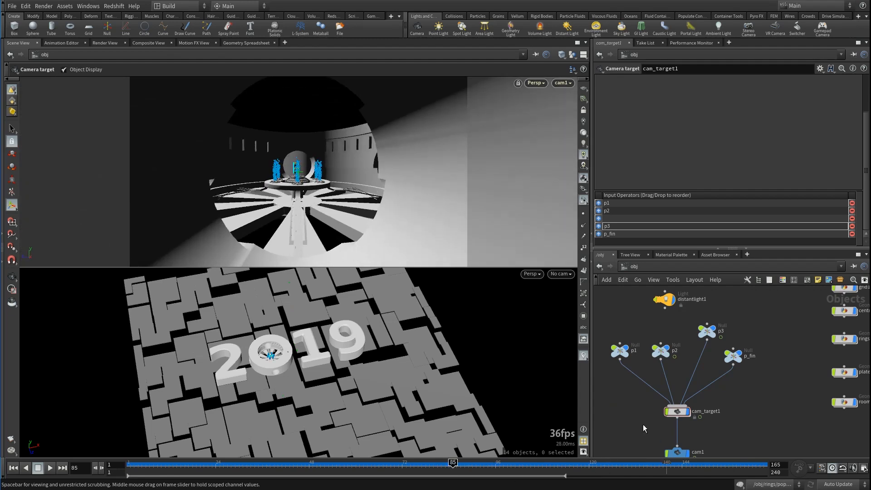
- Turn on Show curve for cam_target1
left_click_drag(642, 398, 710, 435)
scroll(646, 123, "up", 3)
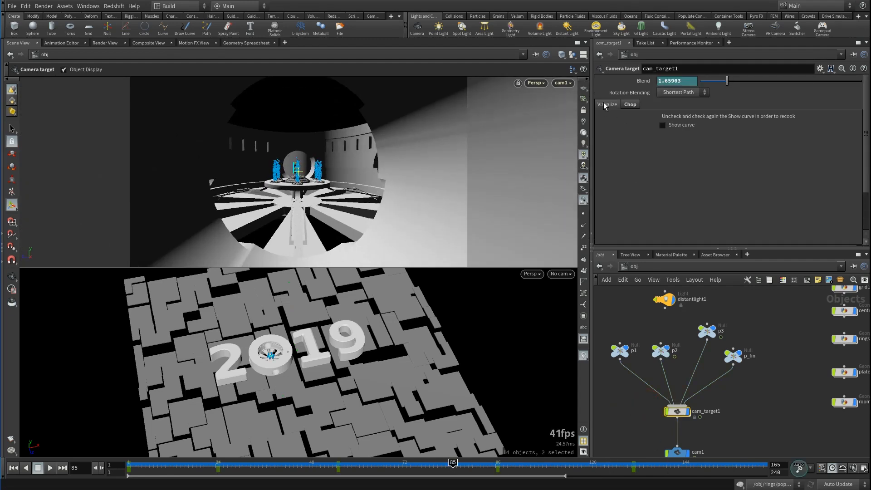
left_click(670, 125)
- Examine the camera path curve around the 2019 lettering from several angles in the perspective view
right_click_drag(281, 393, 320, 173, "alt")
middle_click_drag(294, 316, 313, 483, "alt")
left_click_drag(297, 402, 277, 438, "alt")
scroll(276, 438, "up", 5)
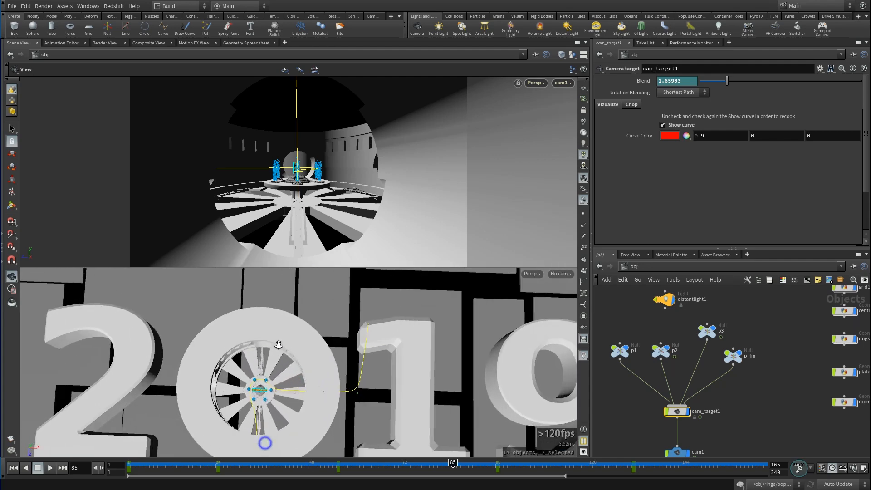
key("Return")
key("Escape")
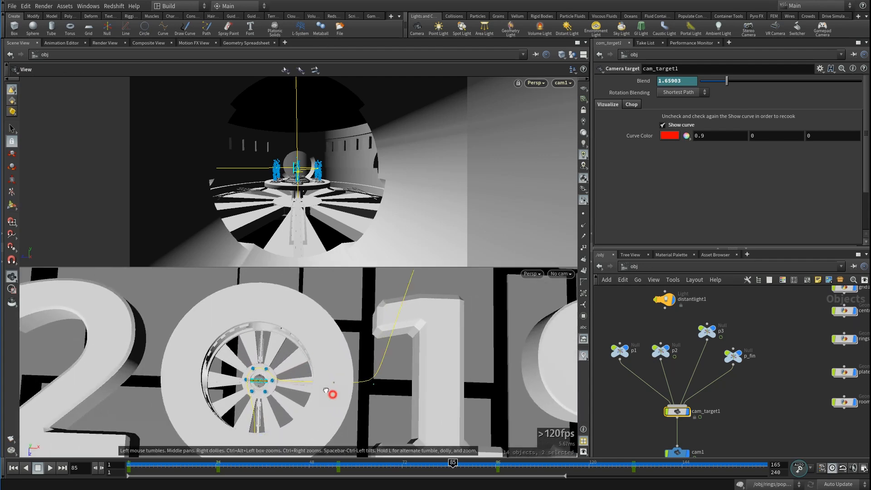
left_click_drag(331, 393, 322, 431)
right_click_drag(322, 431, 292, 467)
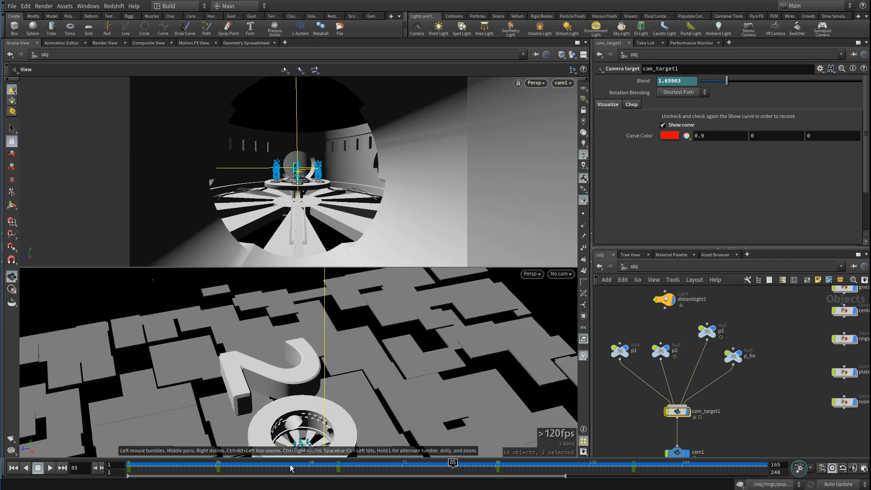
left_click_drag(348, 409, 380, 364)
right_click(379, 364)
left_click(302, 454)
right_click_drag(326, 366, 332, 357)
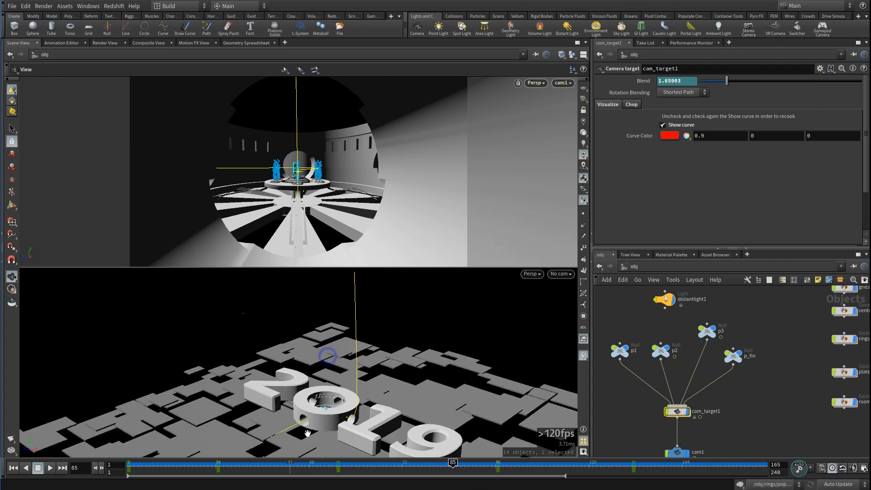
middle_click_drag(332, 356, 354, 325)
left_click_drag(354, 325, 340, 419)
right_click_drag(338, 363, 340, 333)
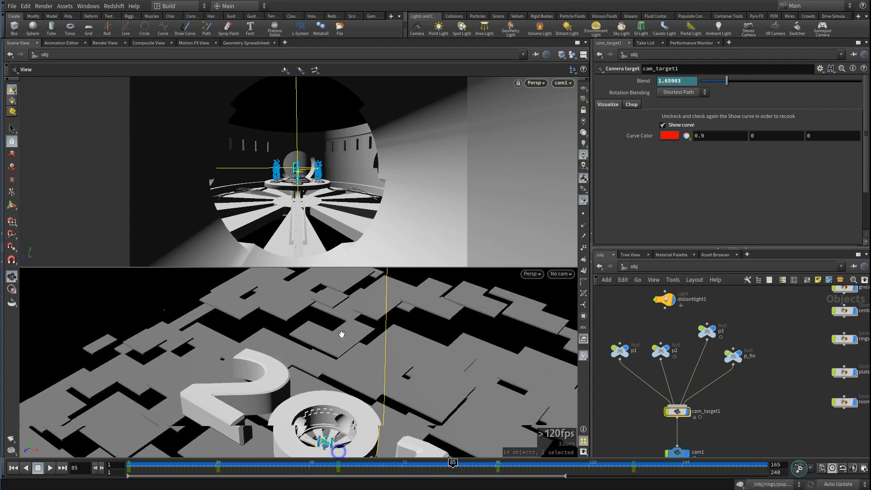
middle_click_drag(352, 435, 331, 331)
left_click_drag(330, 331, 336, 358)
- Line null p3 up between p2 and p_fin in the network and move distantlight1 clear of the nulls
middle_click_drag(645, 425, 650, 462)
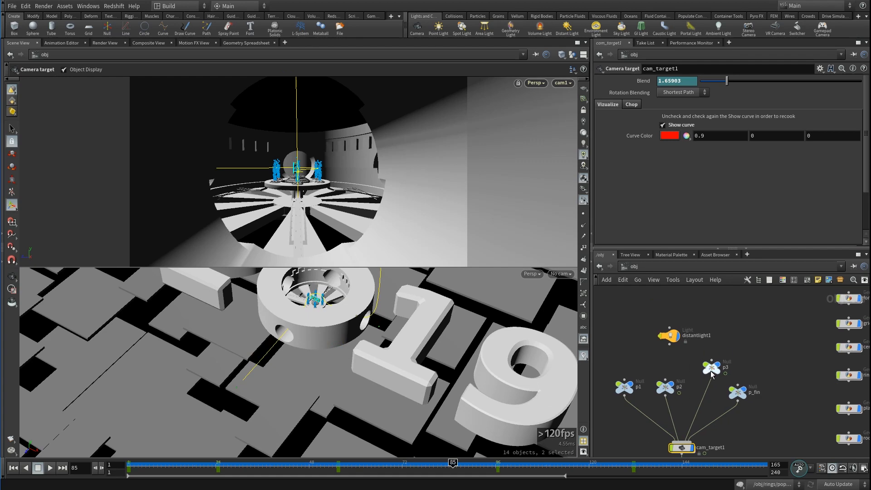
left_click_drag(687, 335, 743, 313)
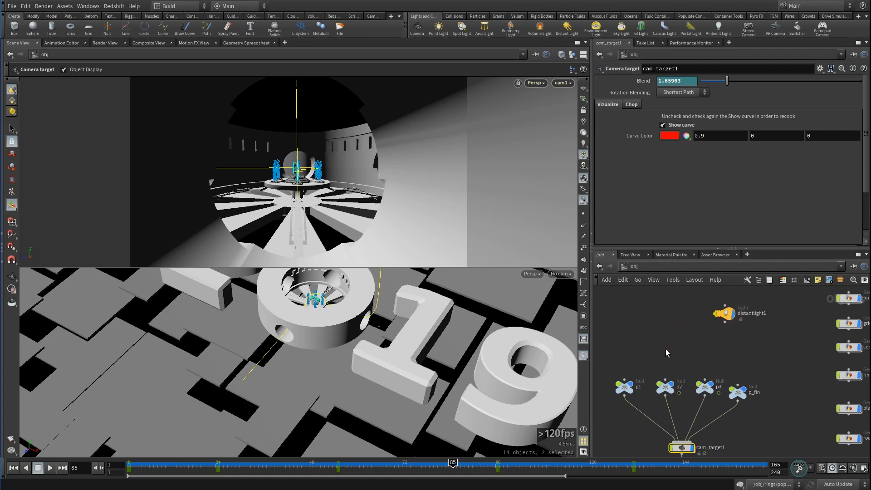
- Add a null directly above p2 in the network, after checking the camera path around the central ring in the perspective view
middle_click_drag(341, 307, 352, 366)
right_click_drag(353, 366, 323, 380)
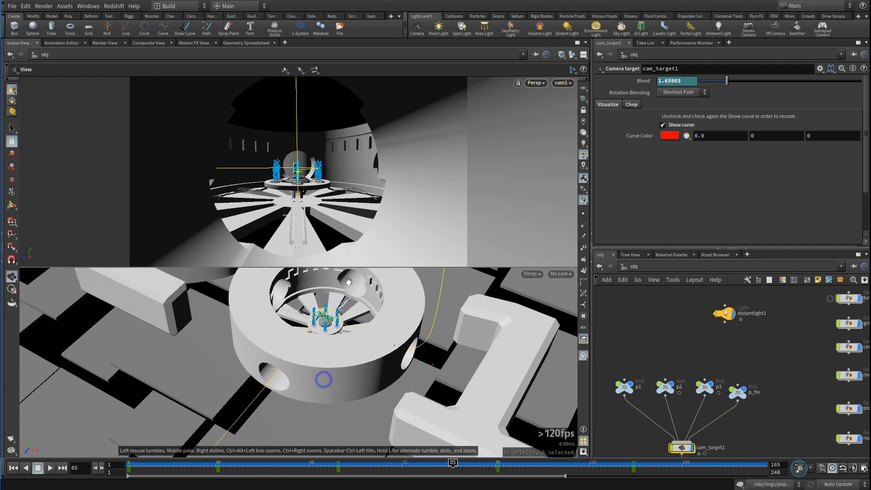
left_click_drag(341, 350, 356, 379)
middle_click_drag(341, 352, 337, 408)
right_click_drag(340, 385, 330, 391)
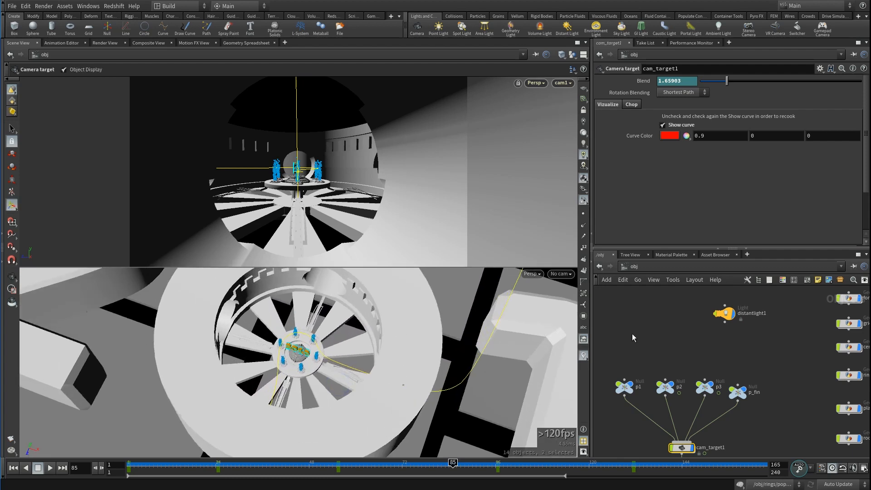
left_click(657, 331)
key("Tab")
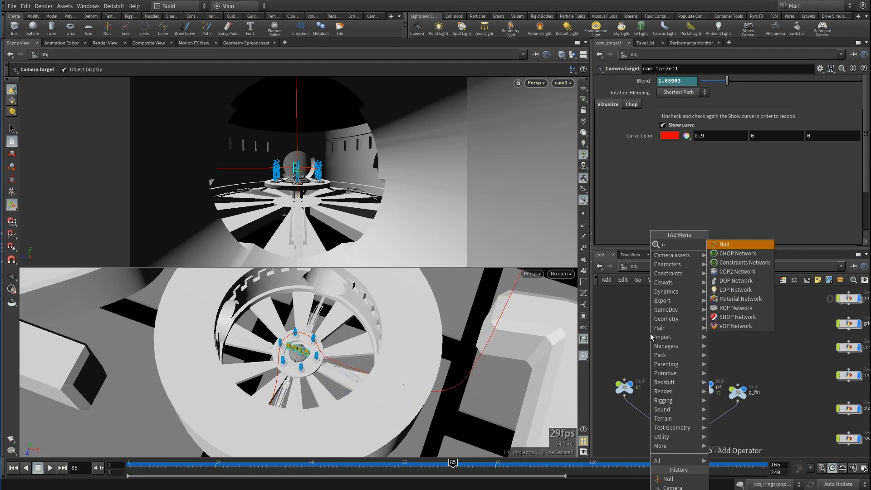
type("nul")
left_click(725, 246)
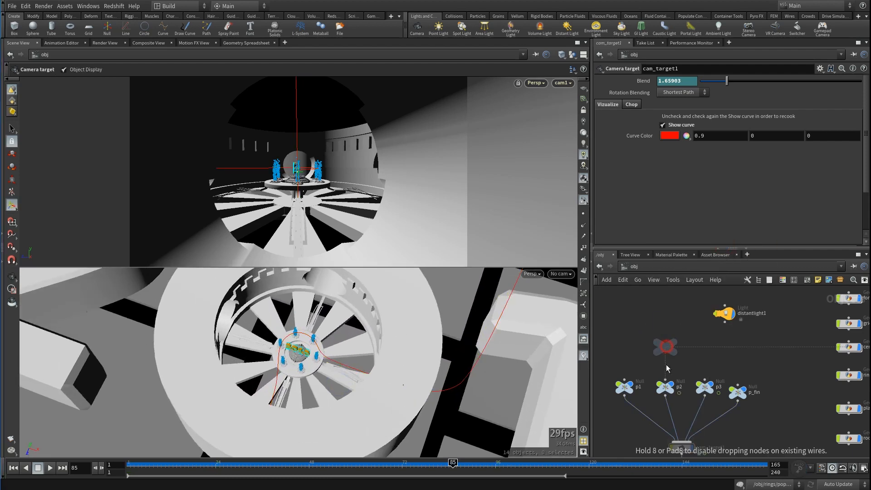
left_click(666, 364)
- Enable Keep Position When Parenting on p2 and parent it to the new null above it
left_click(669, 387)
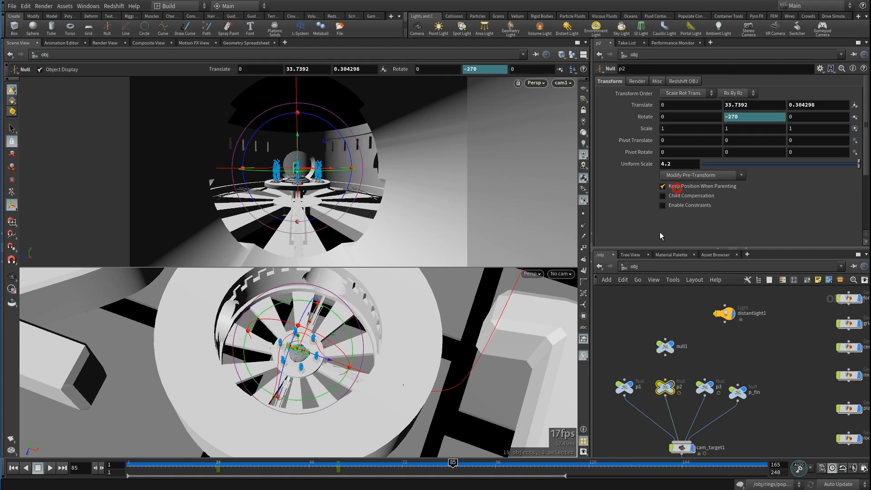
left_click_drag(666, 356, 660, 330)
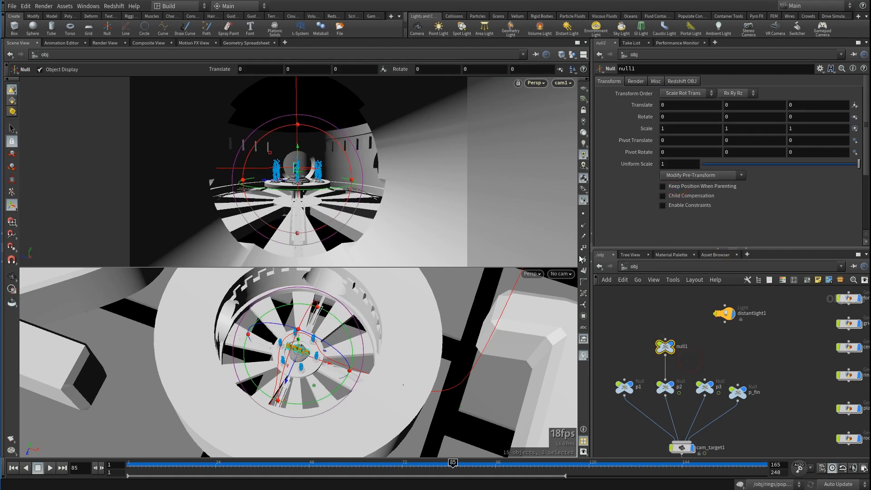
- Set the parent null's Y translation to 23.6 and check the camera motion over the frames up to 32
left_click_drag(240, 468, 228, 468)
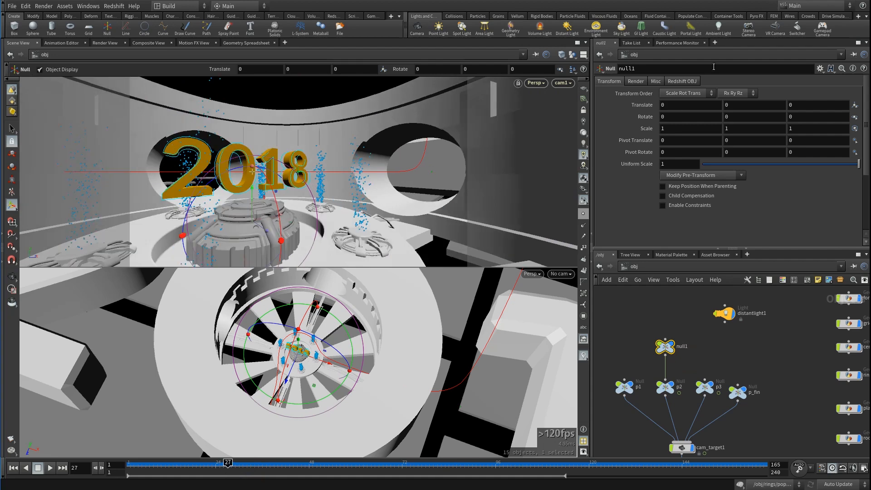
middle_click_drag(734, 105, 844, 107)
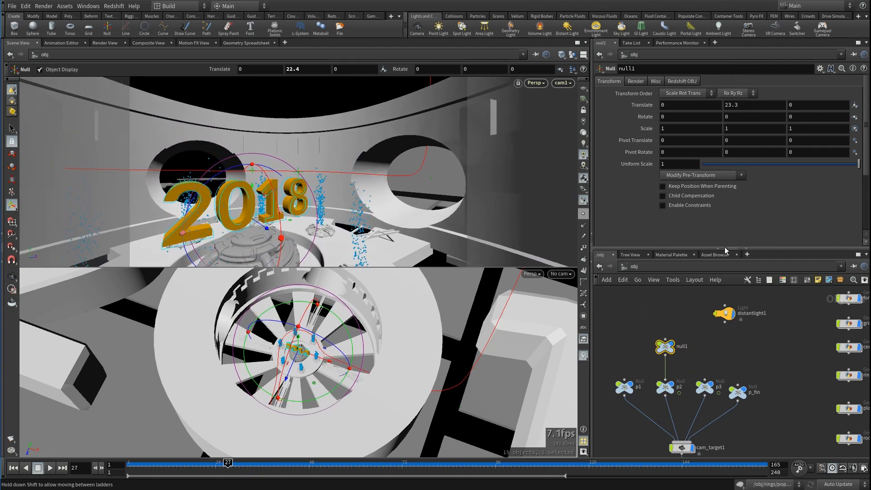
left_click_drag(130, 467, 244, 469)
mouse_move(279, 478)
left_mouse_down()
mouse_move(304, 467)
mouse_move(481, 464)
mouse_move(209, 465)
mouse_move(249, 475)
left_mouse_up()
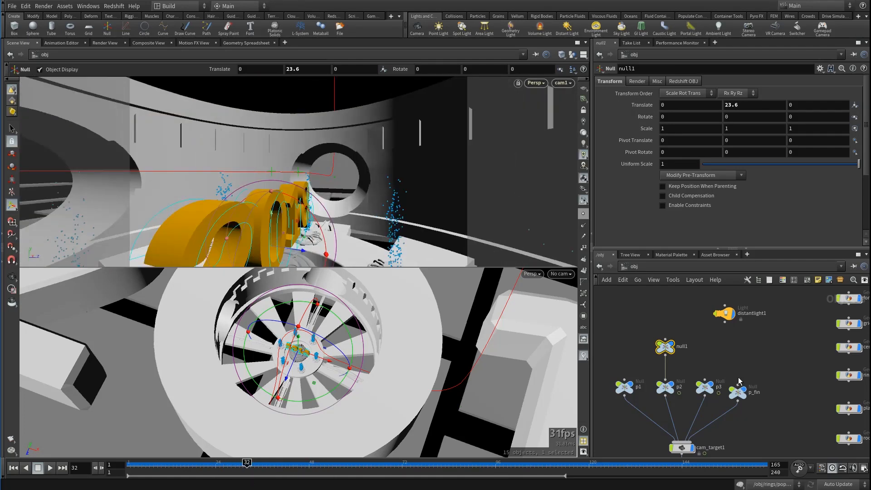
- Delete the null above p2 and reset p2's pre-transform
key("Delete")
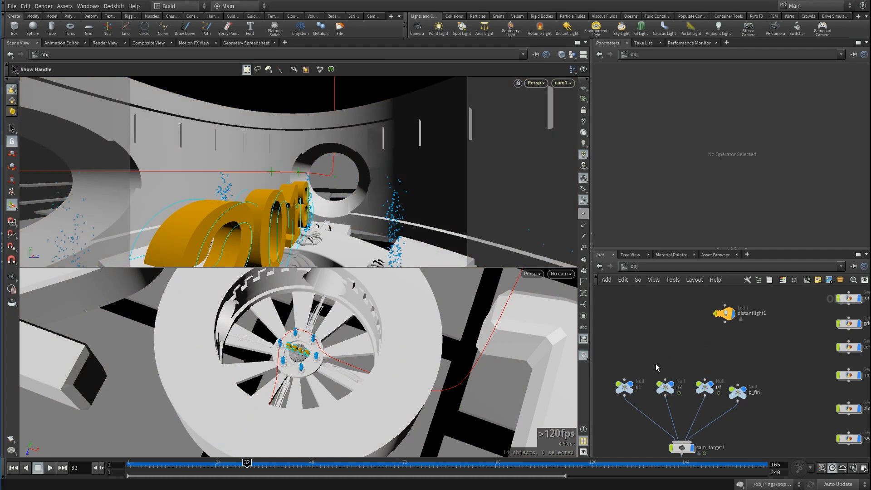
left_click(665, 387)
left_click(680, 177)
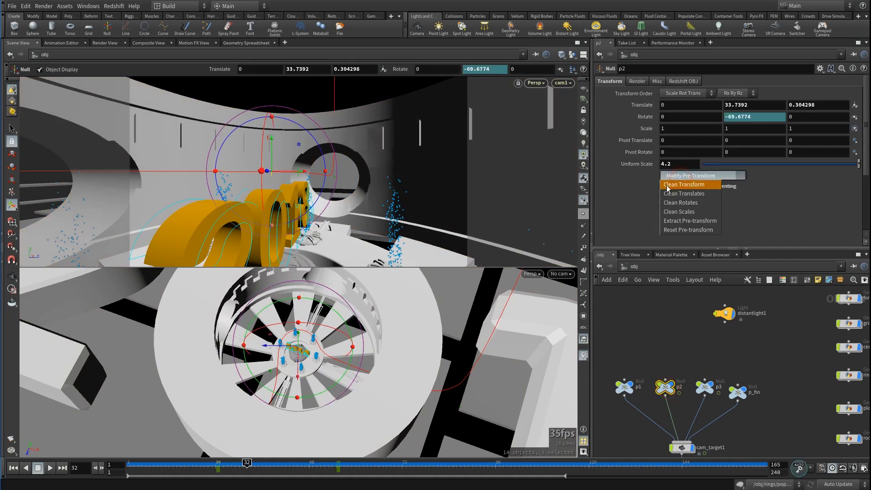
left_click(688, 230)
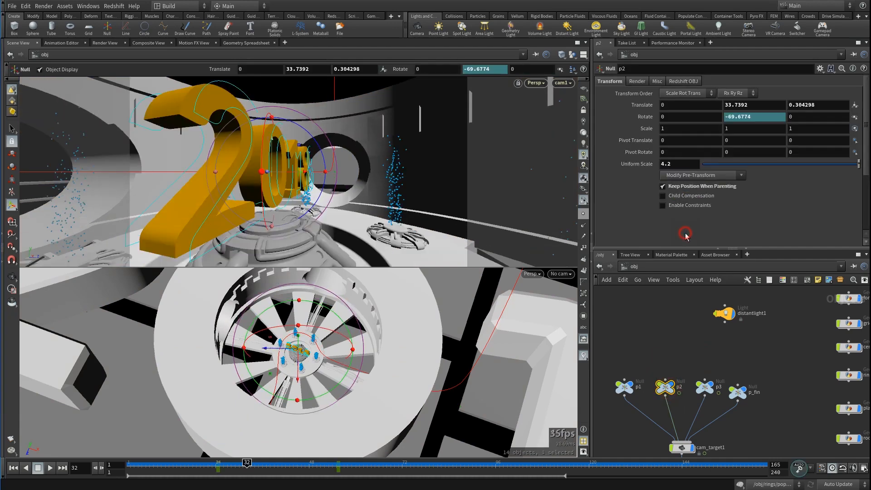
- Check the camera motion along the timeline through frame 66 and on to frame 106
left_click(219, 469)
left_click_drag(96, 482, 380, 481)
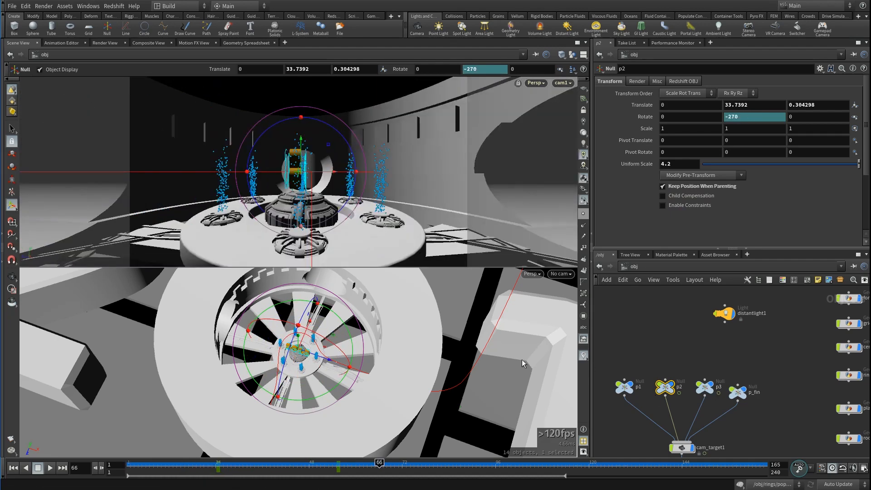
left_click_drag(379, 468, 538, 474)
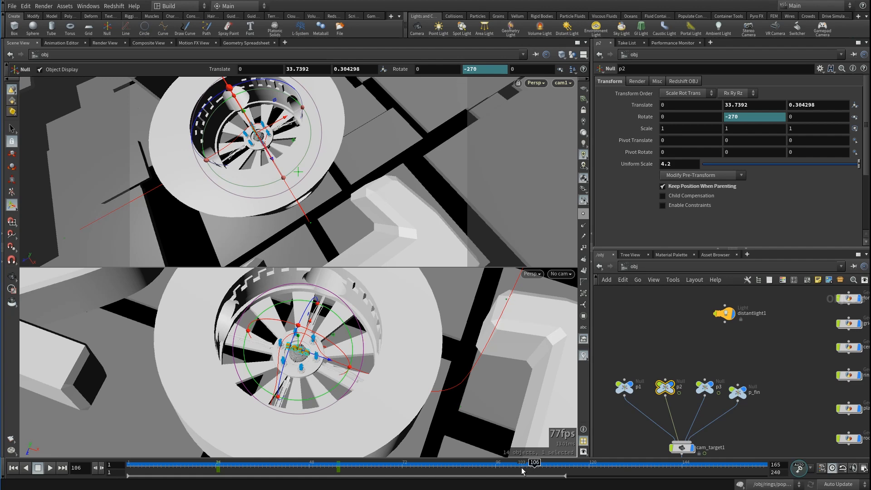
- Delete the whole camera rig: nulls p1, p2, p3 and p_fin together with cam_target1 and cam1
middle_click_drag(637, 443, 637, 384)
left_click_drag(637, 384, 732, 395)
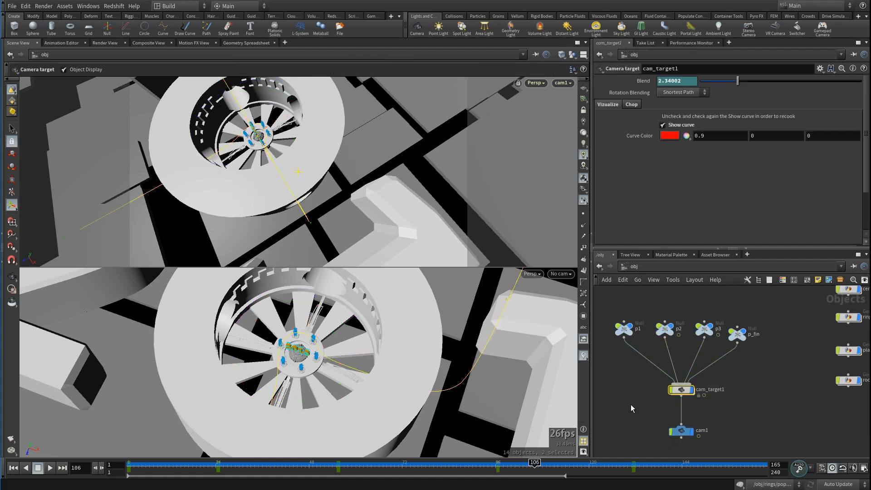
left_click(607, 409)
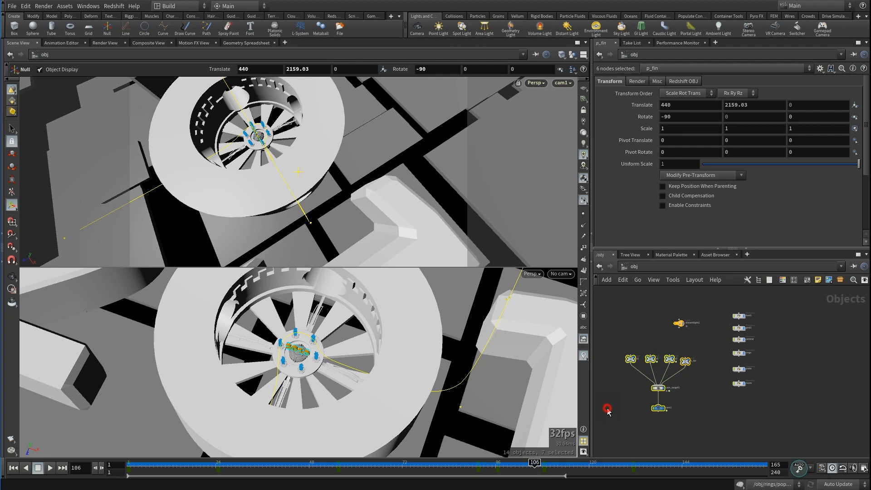
mouse_move(617, 430)
left_mouse_down()
mouse_move(724, 341)
mouse_move(696, 347)
left_mouse_up()
key("Delete")
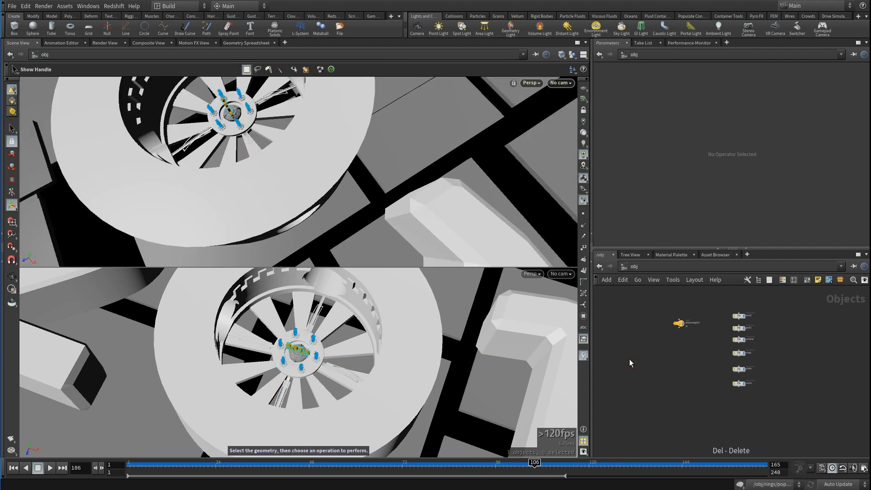
- Install the camera_target.hda digital asset library from D:/My/Assets/otls/CAMERA for the current HIP file only
left_click(65, 6)
left_click(77, 72)
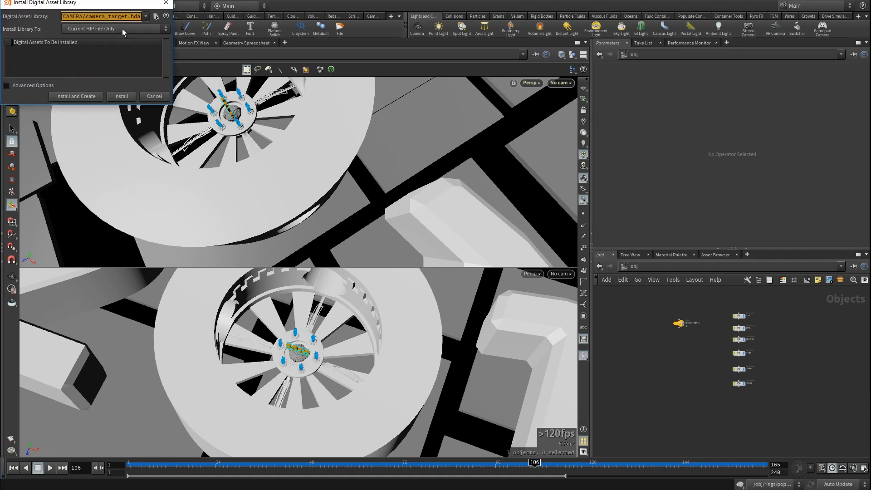
left_click(156, 16)
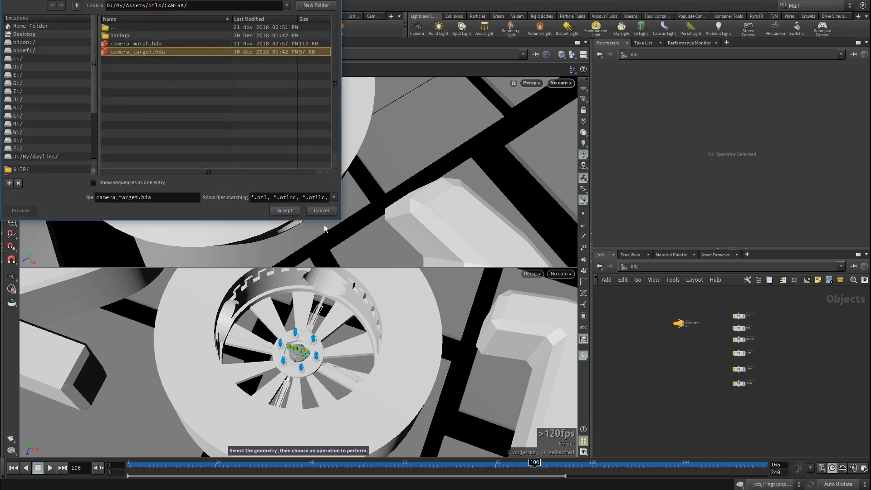
left_click(324, 211)
left_click(124, 97)
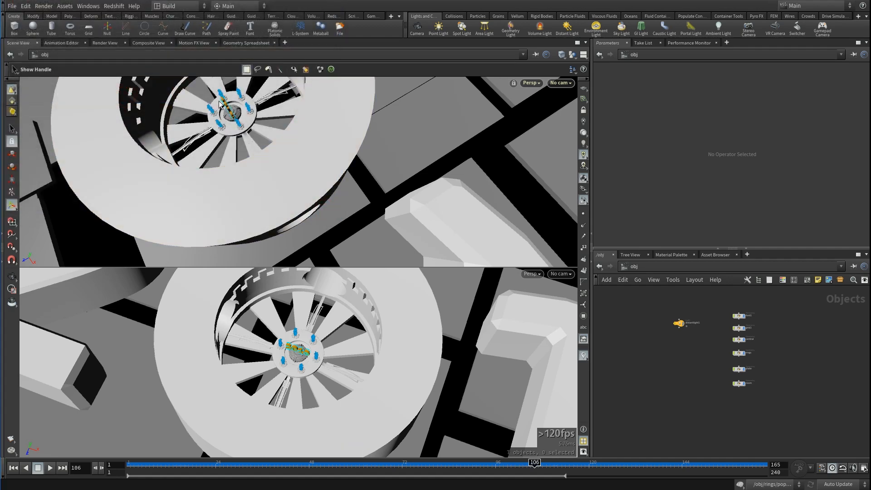
- Add a Camera target node from the Camera assets below distantlight1 in the network
key("Tab")
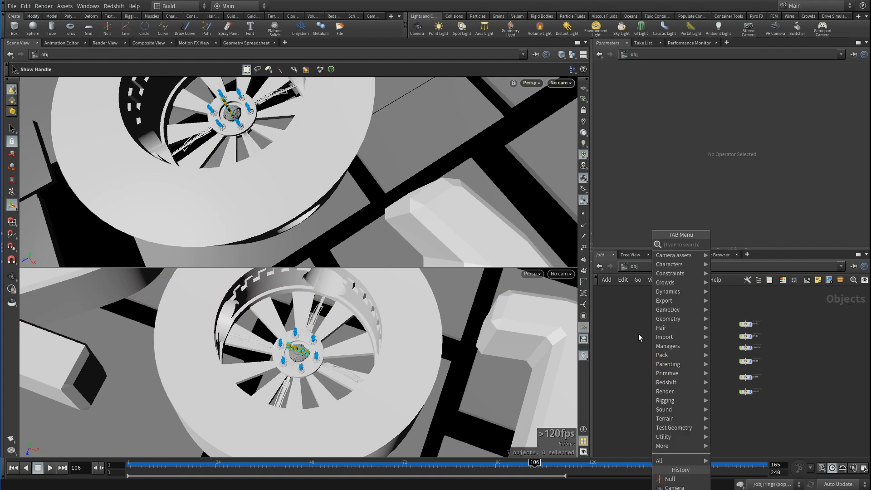
mouse_move(666, 259)
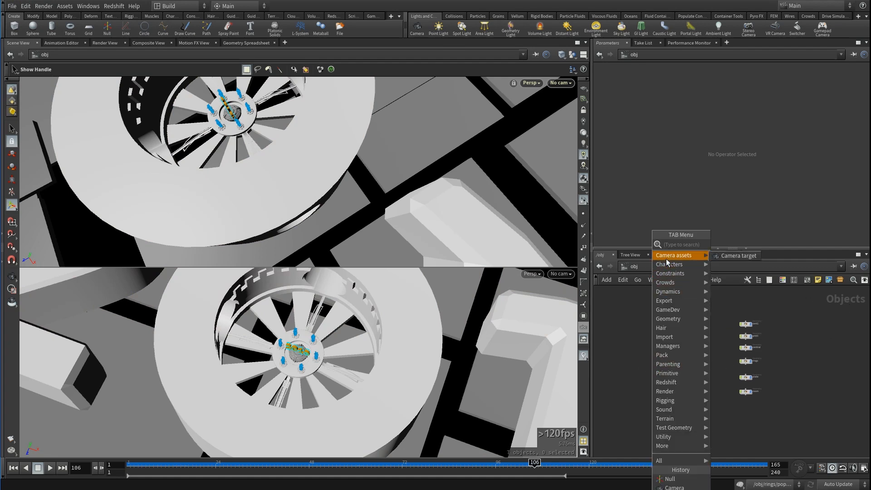
left_click(723, 258)
left_click(656, 355)
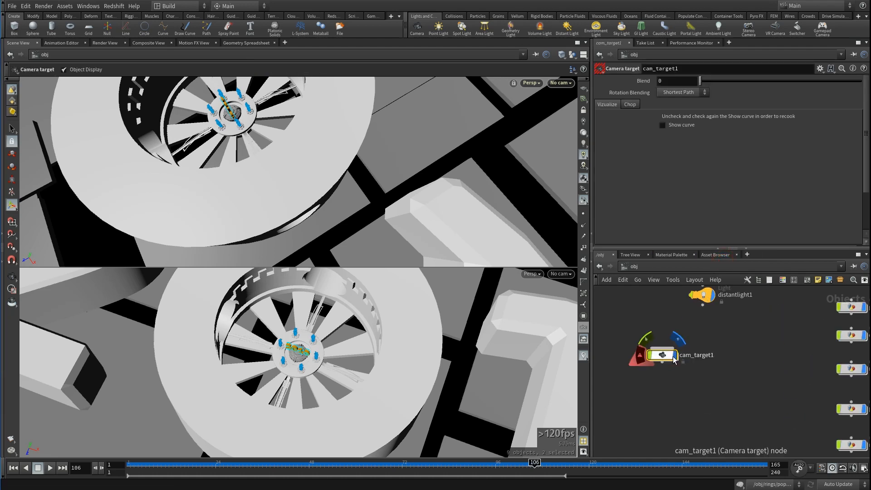
- Add a camera node below cam_target1 in the network
scroll(656, 402, "down", 3)
middle_click_drag(653, 406, 674, 382)
left_click(649, 408)
key("Tab")
type("cam")
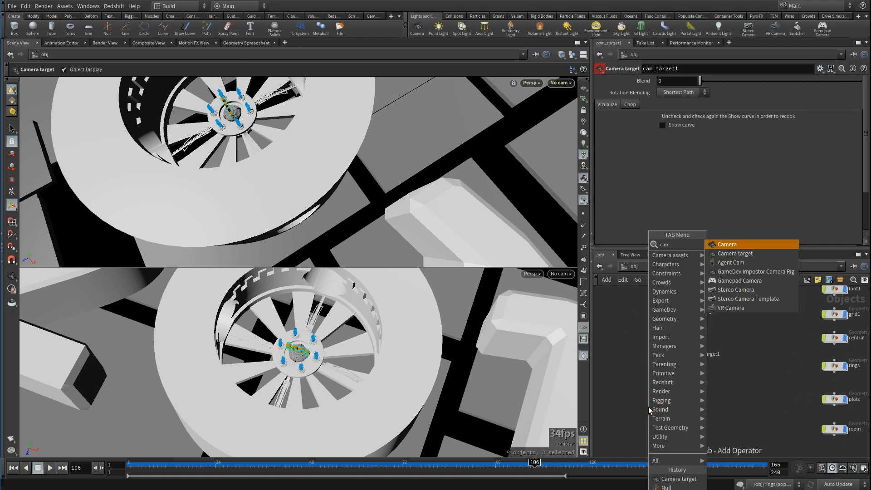
left_click(726, 244)
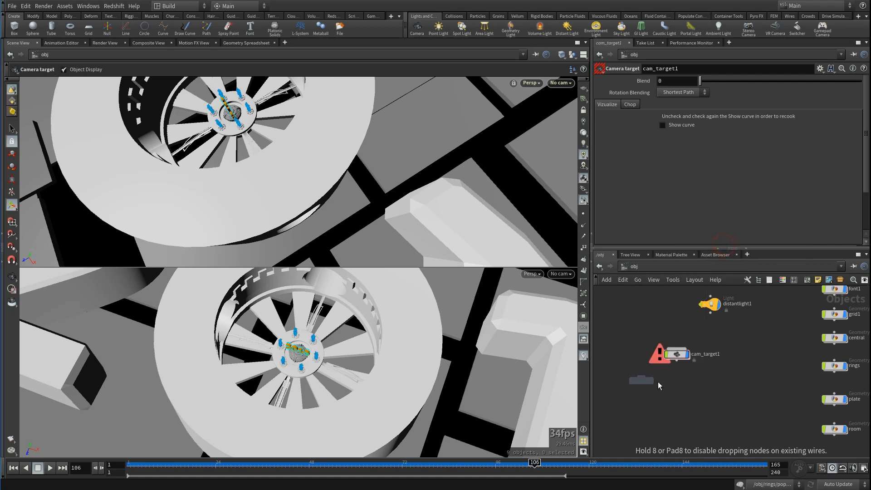
left_click(661, 386)
scroll(672, 335, "up", 3)
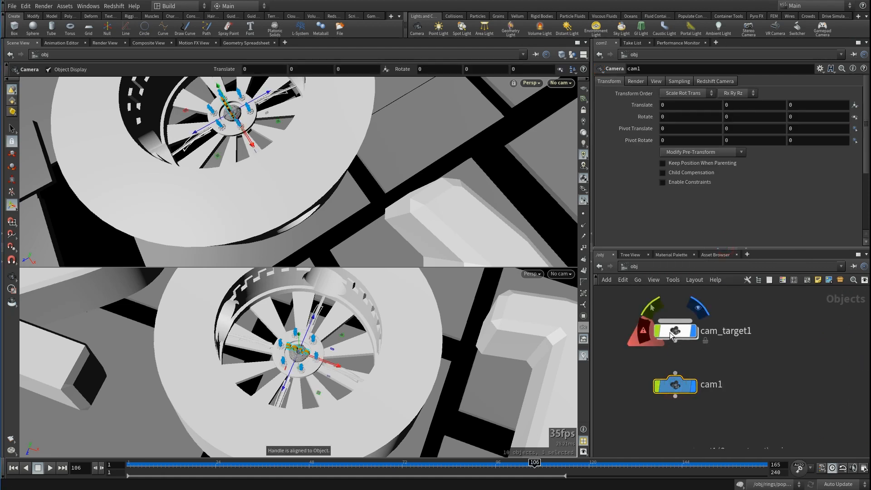
- Wire the output of cam_target1 into cam1 so the camera becomes its child
left_click(673, 334)
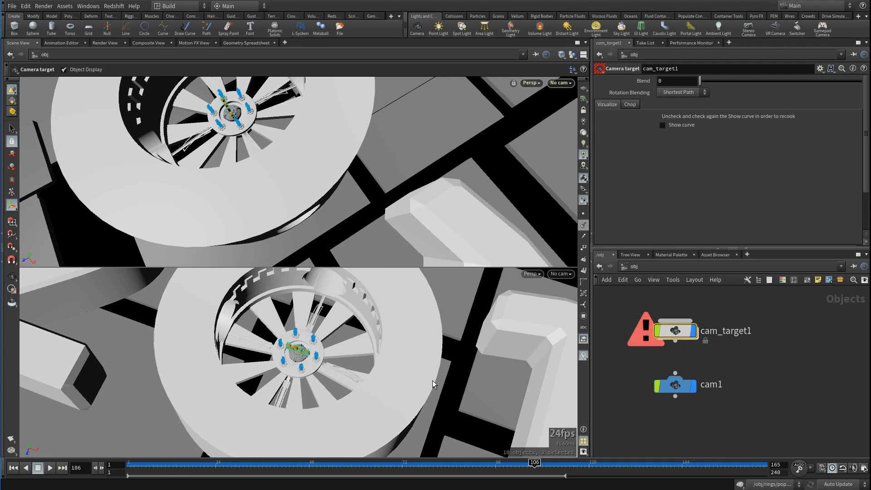
left_click(667, 385)
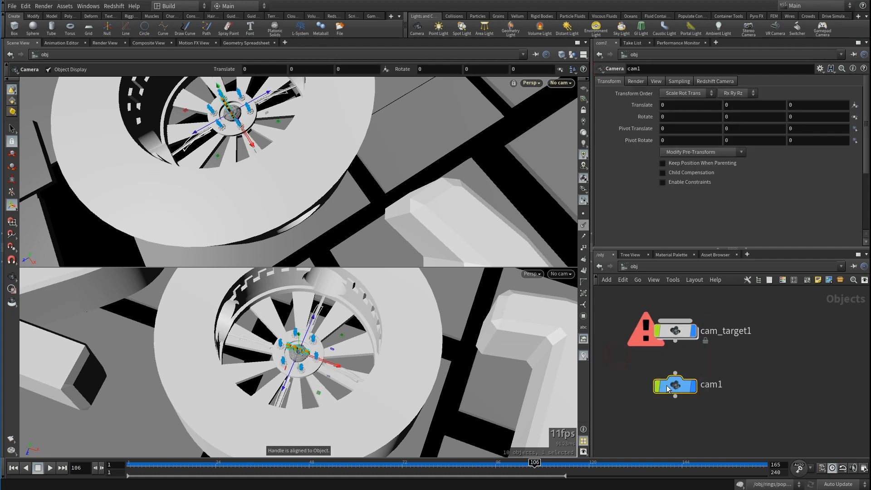
left_click(705, 82)
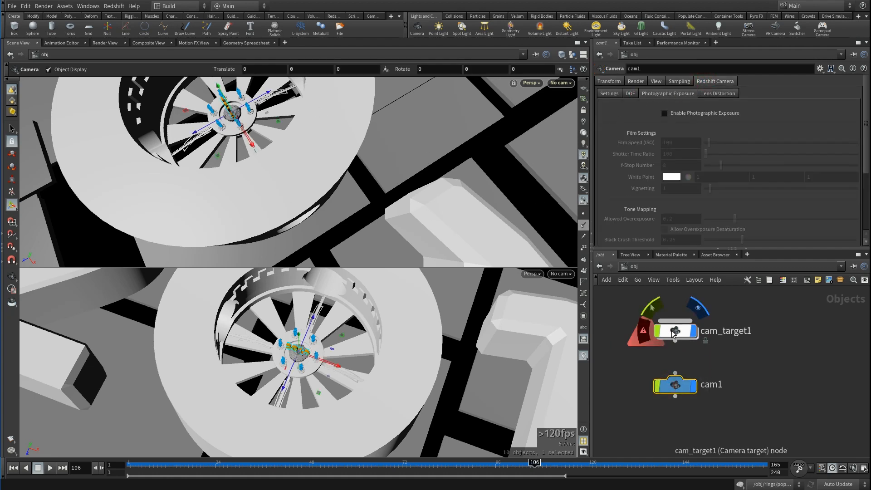
left_click(658, 329)
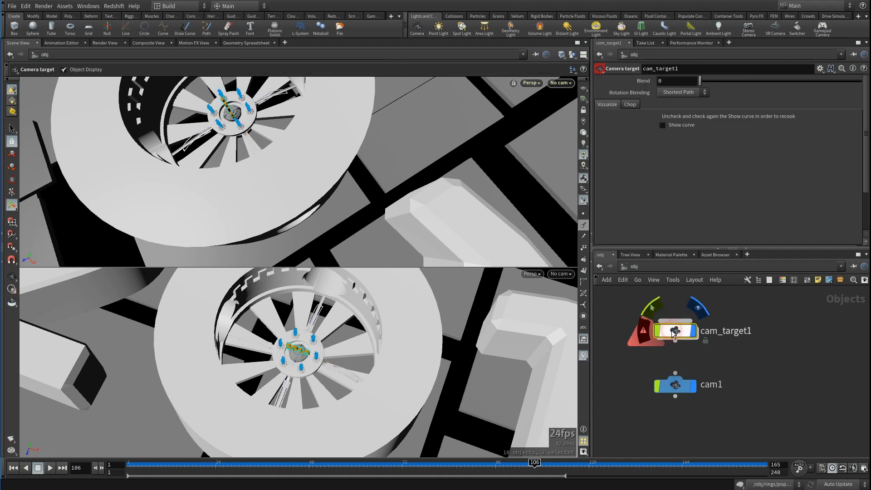
left_click(668, 385)
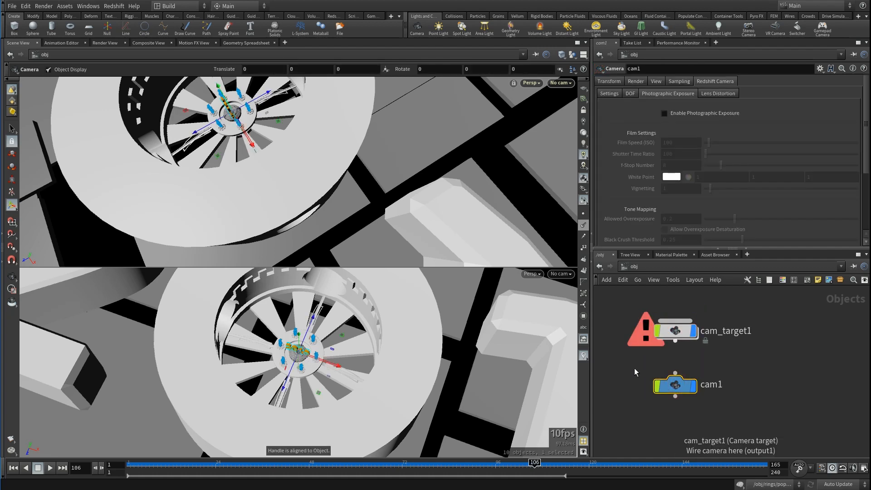
left_click(674, 331)
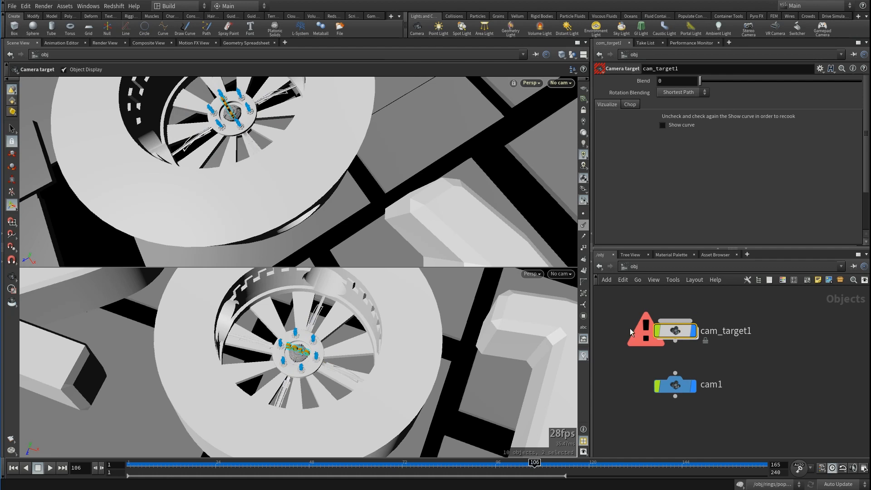
left_click(675, 387)
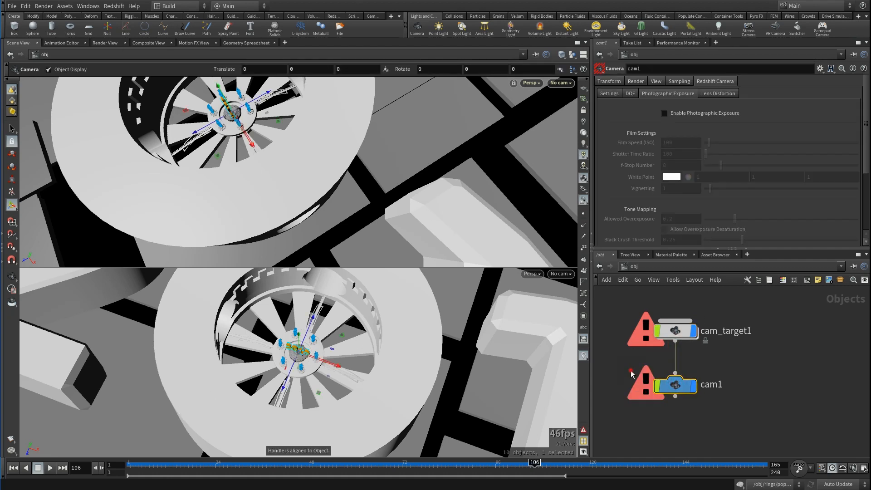
- Set cam1's Z translation to 79
left_click(607, 83)
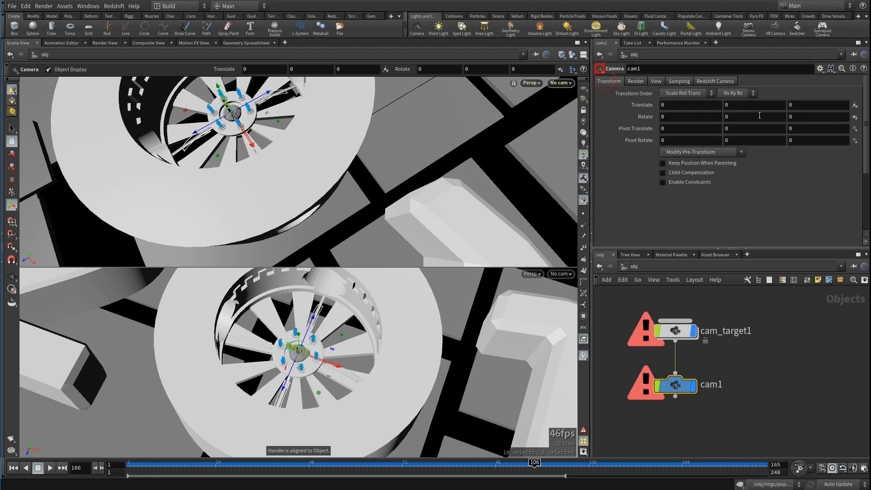
middle_click_drag(797, 108, 844, 93)
- Add a Null node in the network and wire its output into cam_target1
key("h")
key("Tab")
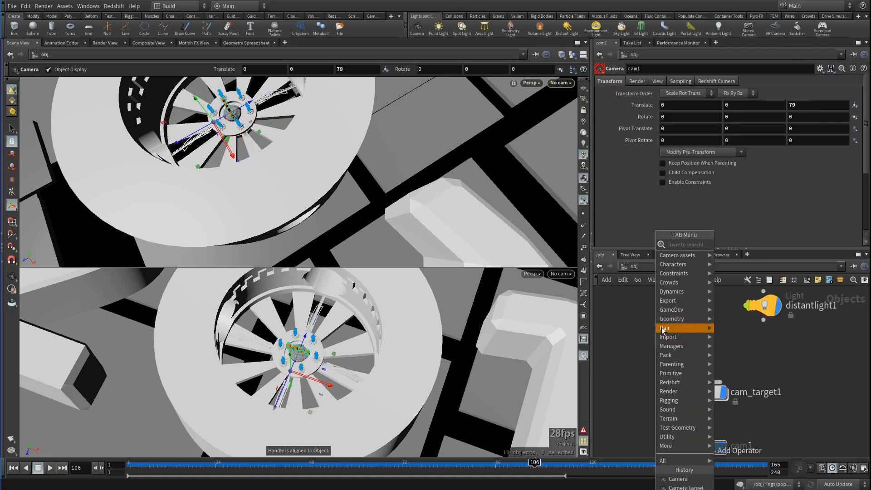
type("nul")
key("Return")
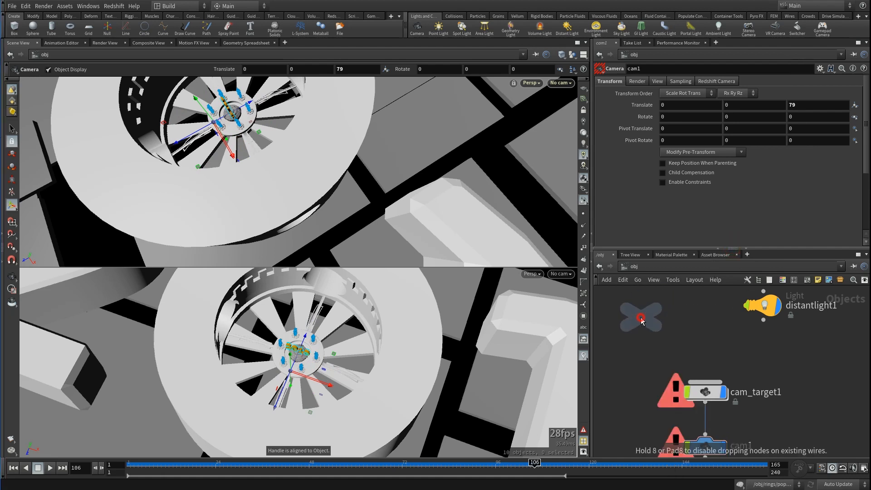
left_click(644, 332)
left_click(705, 382)
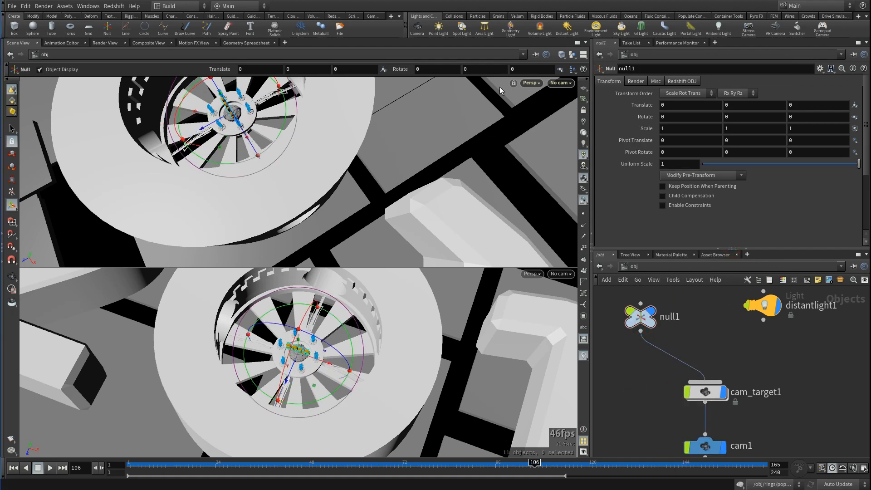
- Look through cam1 in the upper viewport and raise null1 to a Y translation of about 33.467
left_click(562, 82)
left_click(590, 125)
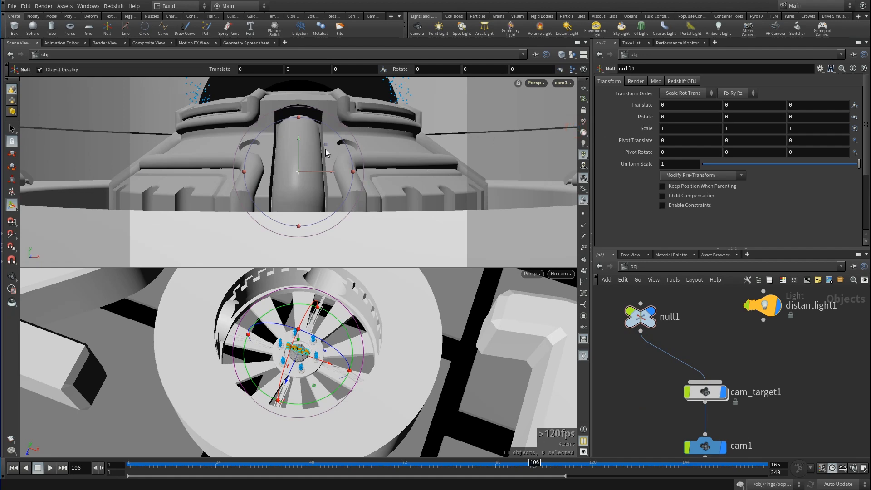
left_click_drag(298, 151, 307, 0)
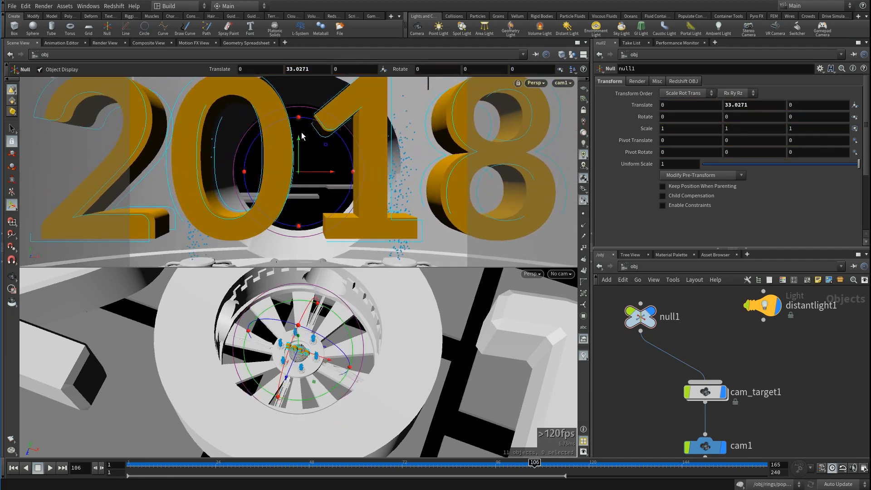
left_click_drag(301, 147, 301, 144)
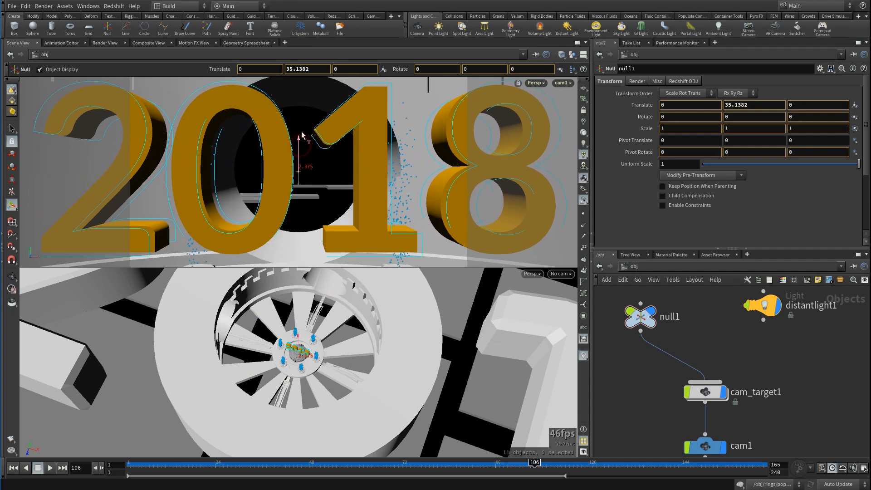
- Move null1 along Z to about 1107, out in front of the large zero
left_click(643, 325)
scroll(643, 385, "down", 3)
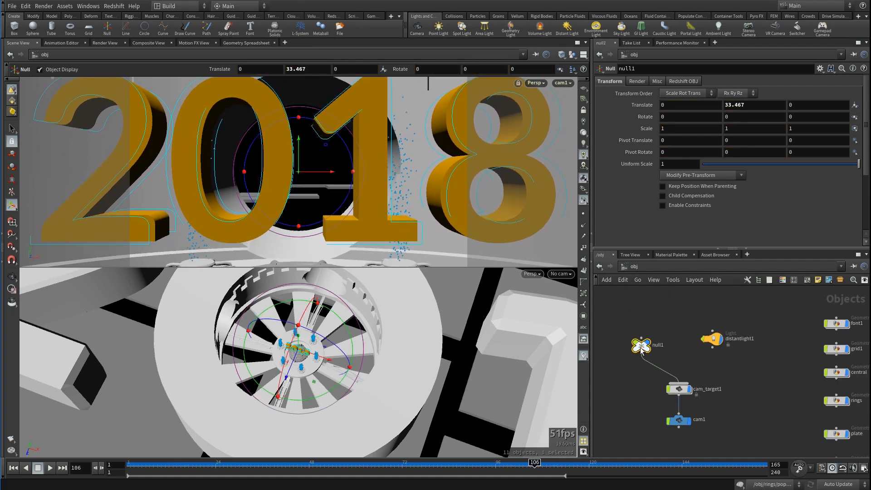
left_click_drag(641, 349, 648, 349)
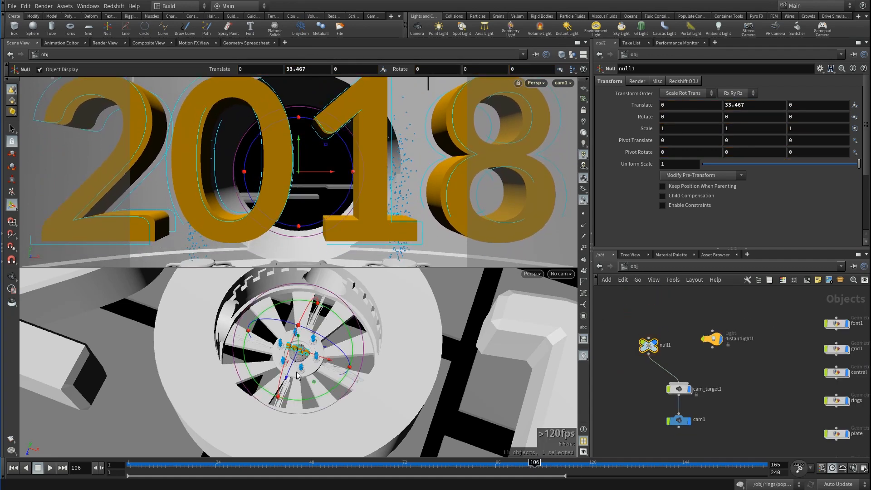
scroll(296, 373, "down", 4, "alt")
middle_click_drag(296, 373, 316, 315, "alt")
left_click_drag(312, 311, 238, 464)
right_click_drag(331, 359, 306, 407, "alt")
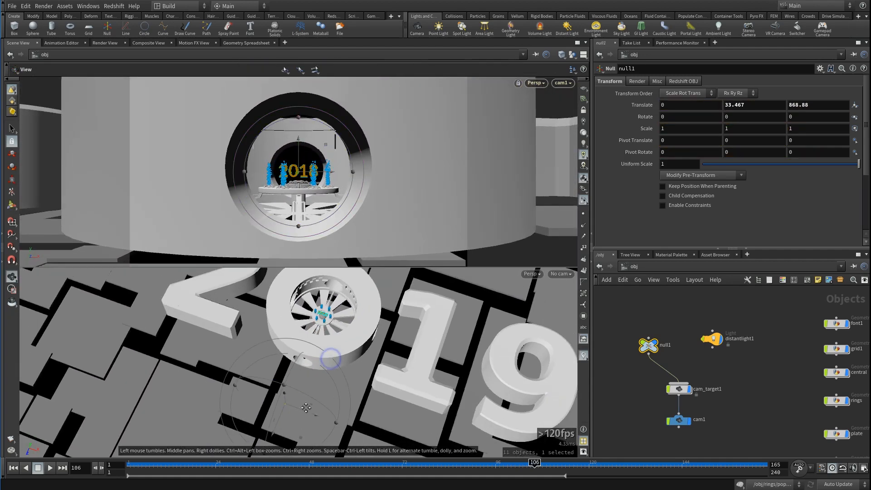
middle_click_drag(306, 407, 319, 353, "alt")
mouse_move(284, 383)
left_mouse_down()
mouse_move(255, 437)
mouse_move(278, 396)
left_mouse_up()
- Try a larger uniform scale on null1 and set it back to 1
left_click_drag(627, 356, 672, 324)
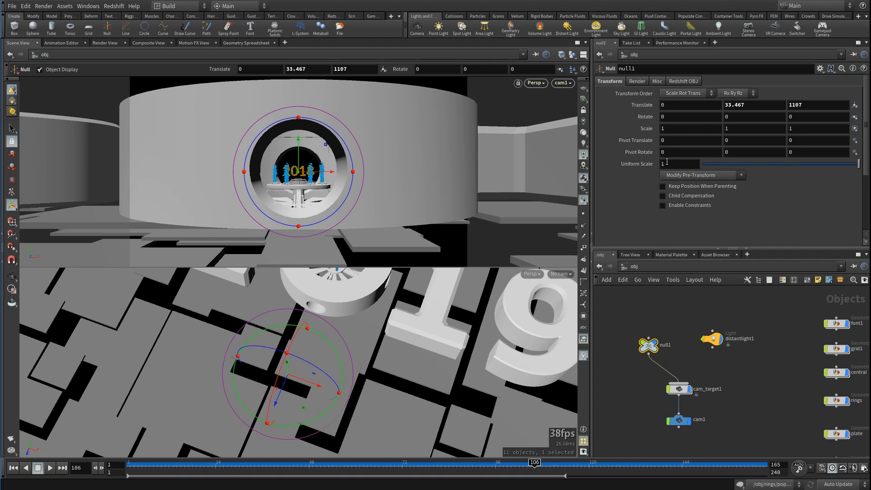
mouse_move(670, 164)
middle_mouse_down()
mouse_move(726, 163)
mouse_move(674, 164)
middle_mouse_up()
double_click(684, 164)
type("1")
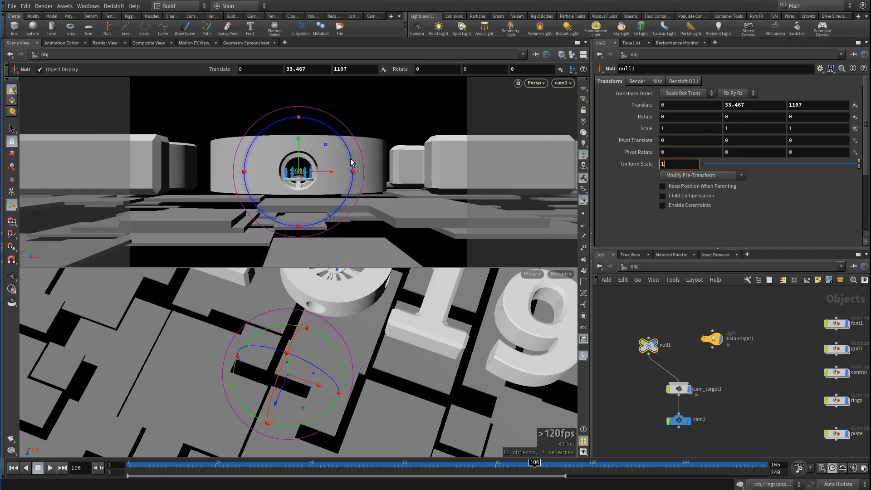
key("Return")
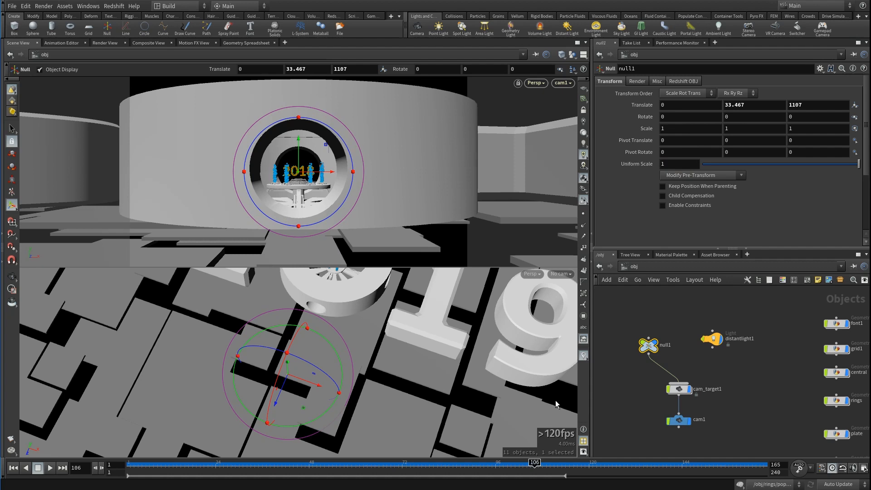
- Duplicate null1 beside the original and wire the copy into cam_target1
middle_click_drag(653, 388, 668, 420)
left_click_drag(663, 378, 639, 377)
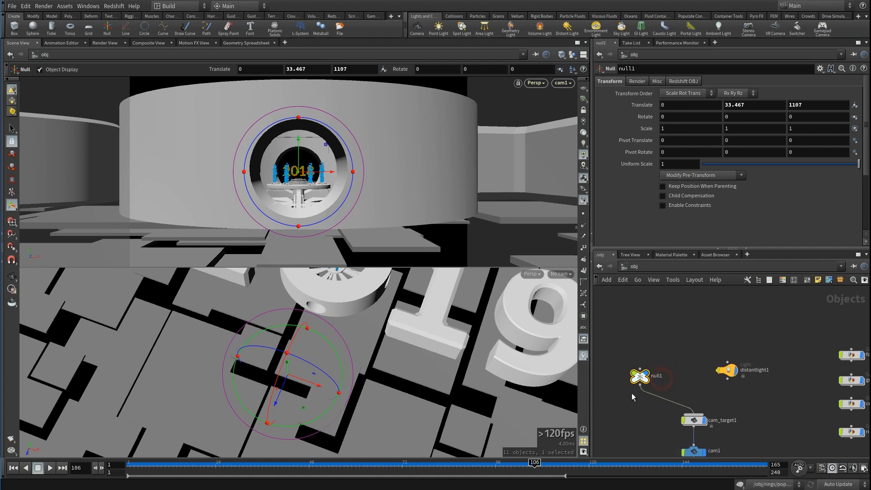
key("ctrl+c")
key("ctrl+v")
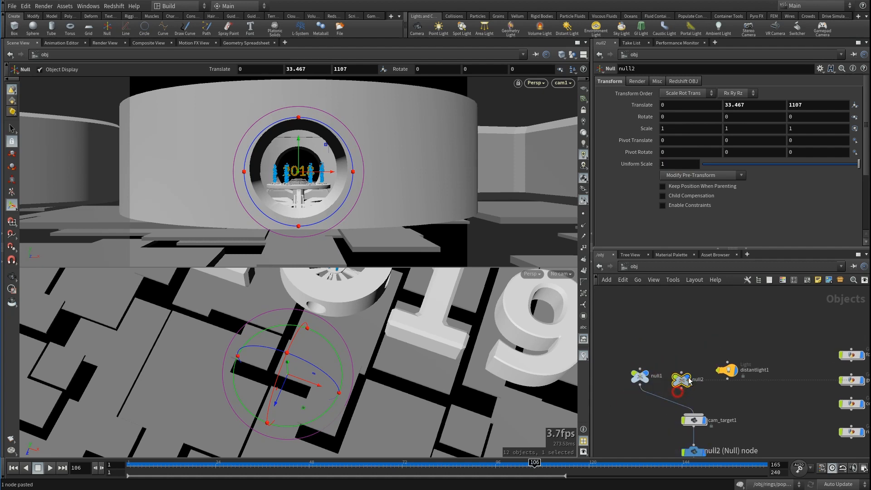
left_click_drag(688, 385, 694, 414)
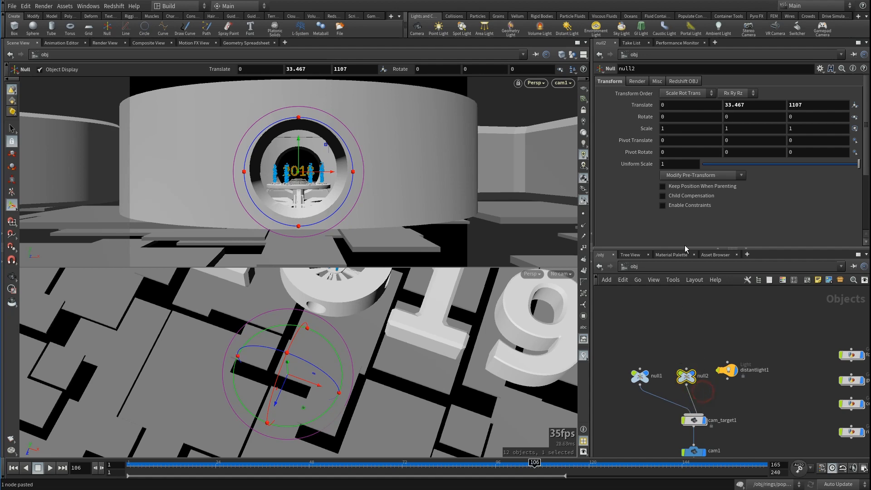
- Set null2's Z translation to 0
left_click_drag(809, 103, 400, 108)
type("0")
key("Return")
middle_click_drag(296, 312, 283, 388, "alt")
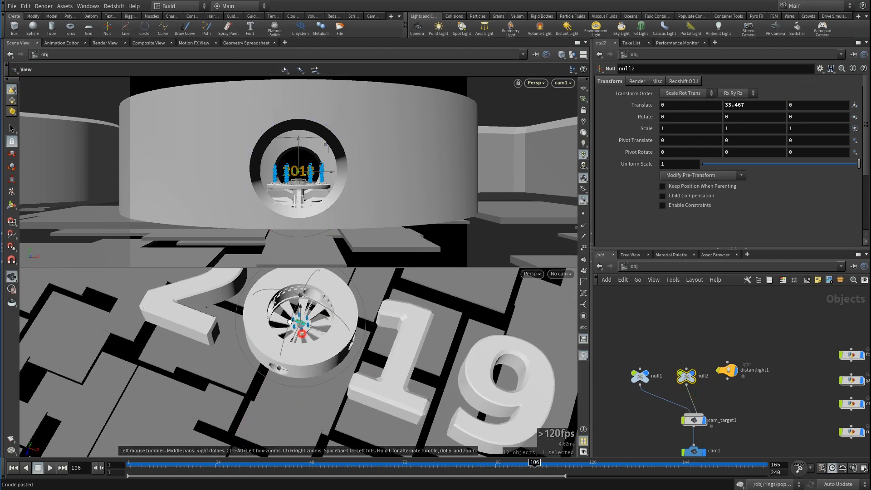
left_click_drag(283, 389, 254, 356, "alt")
- Keyframe cam_target1's Blend at 0 on frame 1
middle_click_drag(642, 398, 639, 374)
left_click(691, 396)
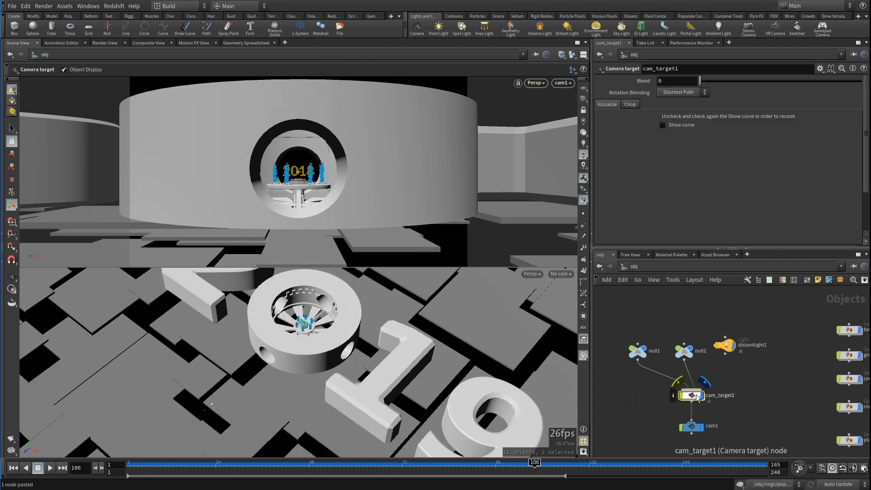
left_click_drag(151, 466, 129, 467)
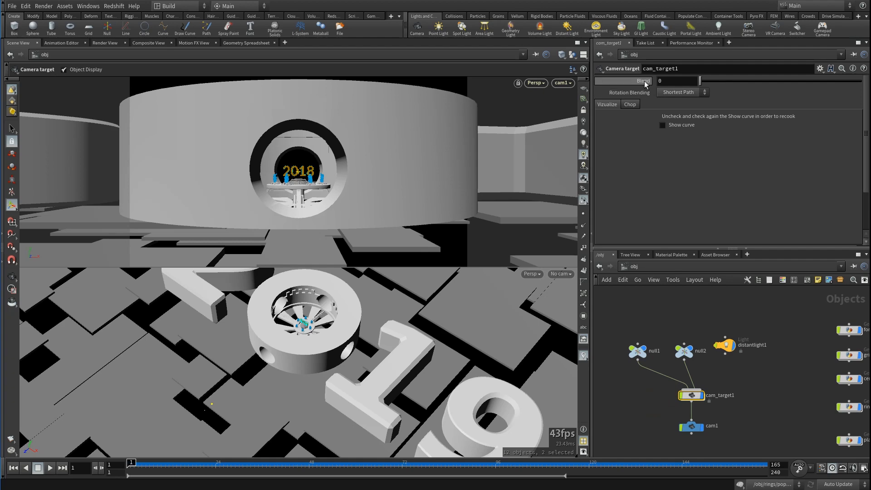
middle_click_drag(665, 80, 666, 83)
left_click(149, 465)
left_click(682, 80, "alt")
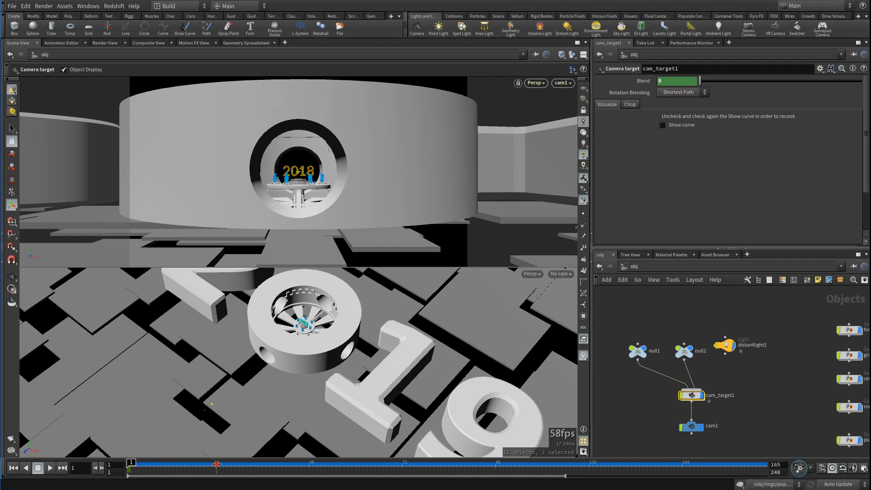
- On frame 24, set cam_target1's Blend keyframe to 1
left_click(217, 465)
left_click_drag(670, 82, 641, 84)
type("1")
left_click(657, 322)
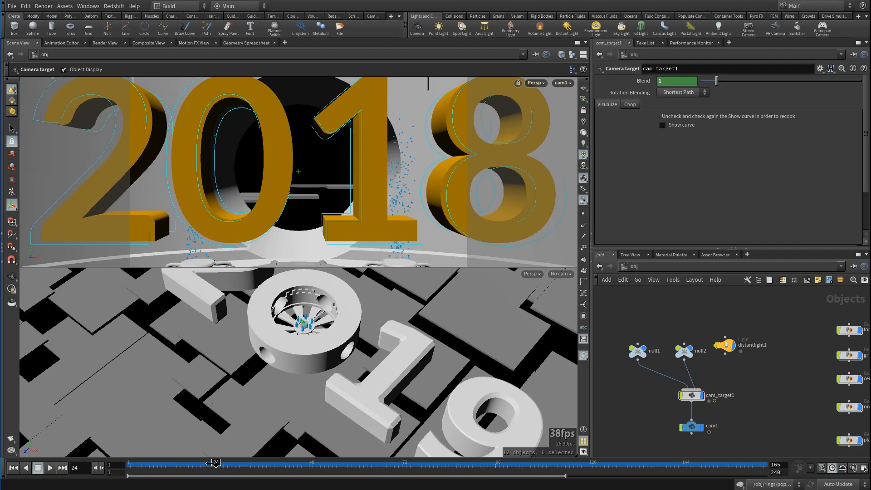
- Play and scrub the first 24 frames to check the camera's move between the two nulls
left_click_drag(214, 463, 33, 474)
left_click(49, 469)
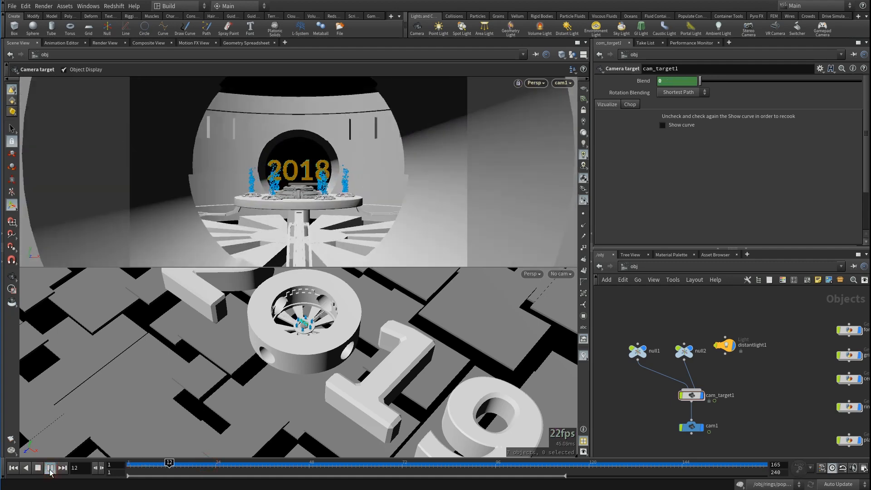
left_click_drag(164, 468, 213, 477)
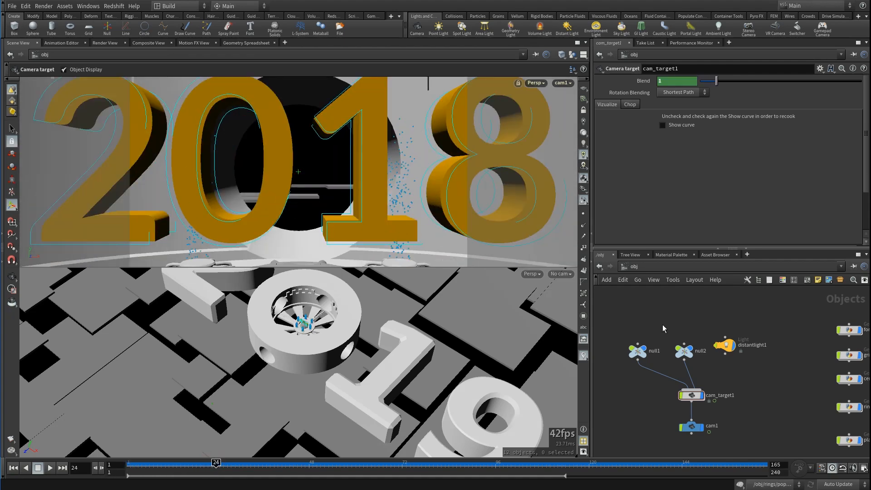
- Set null2's uniform scale to 2.2 and keyframe its Y rotation at 0 on frame 24
left_click(684, 351)
middle_click_drag(680, 164, 736, 162)
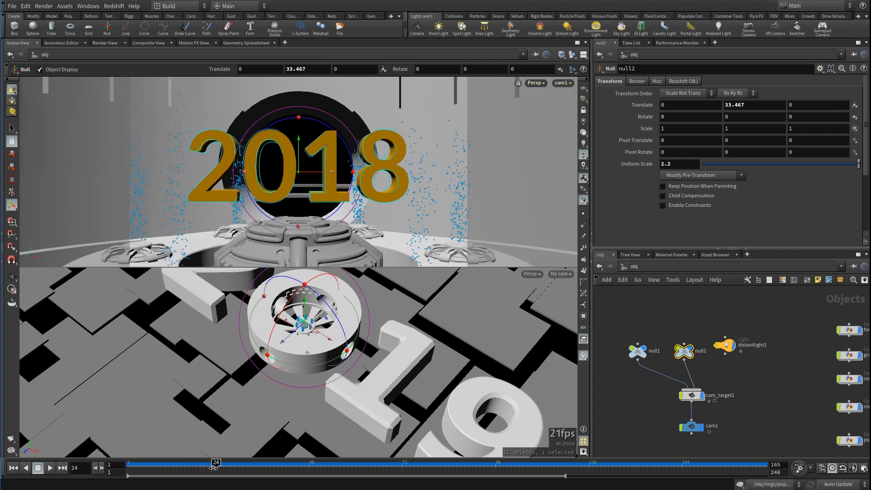
left_click(753, 116, "alt")
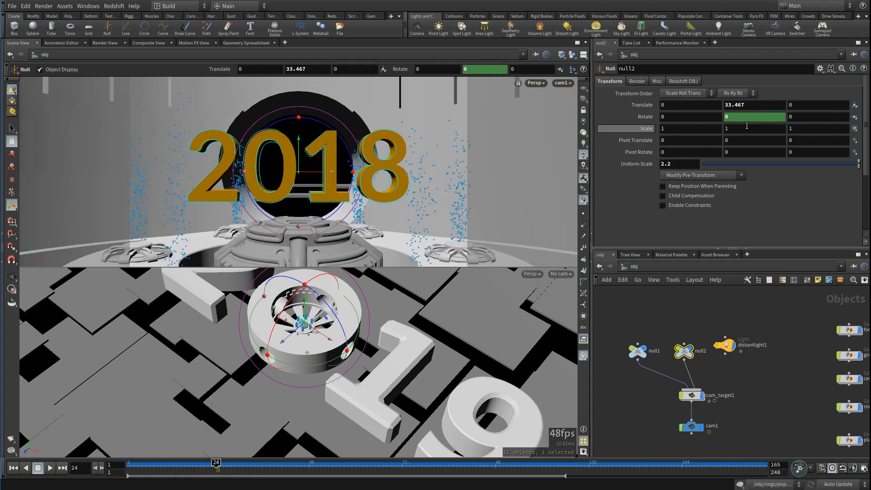
- On frame 48, keyframe null2's Y rotation at -270
left_click(313, 466)
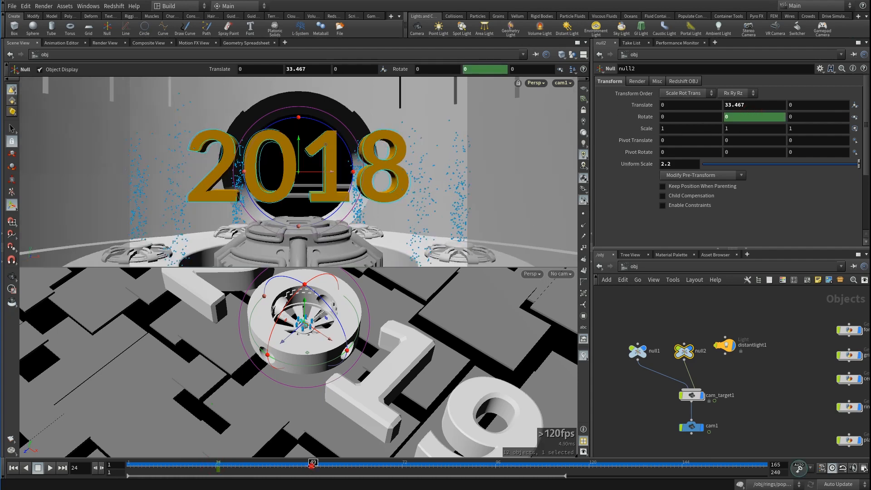
left_click(309, 466)
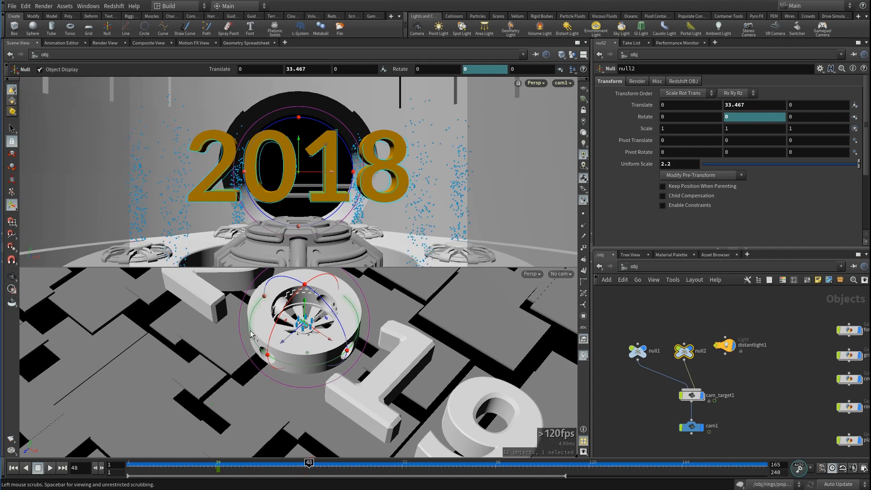
left_click_drag(251, 331, 546, 240)
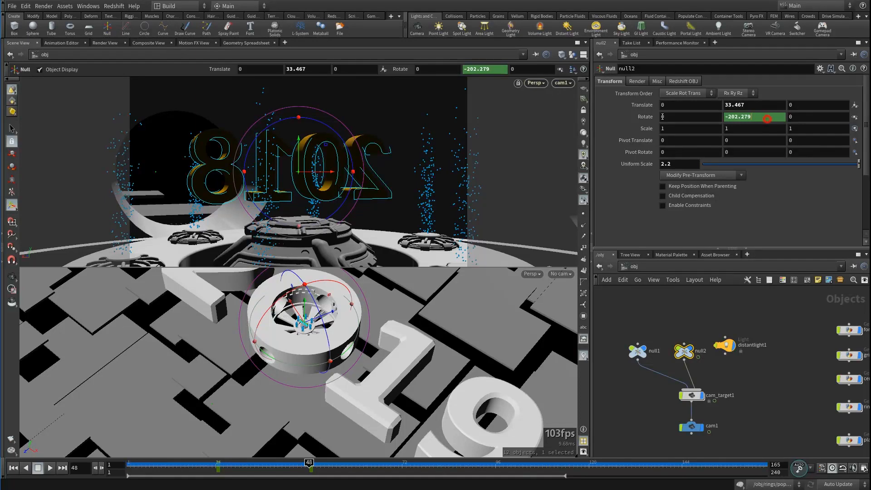
left_click_drag(767, 118, 157, 128)
type("-270")
key("Return")
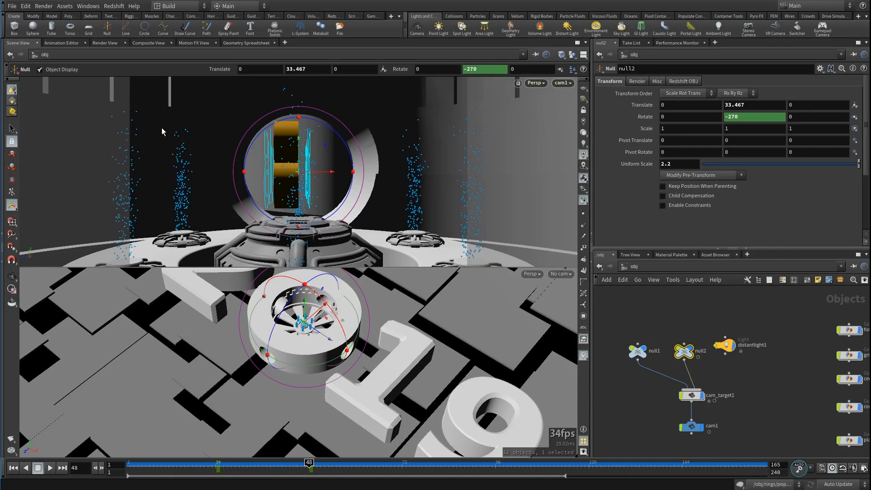
- Play the animation to check the camera's orbit around the 2018 text, and stop at frame 72
left_click(160, 468)
left_click(50, 468)
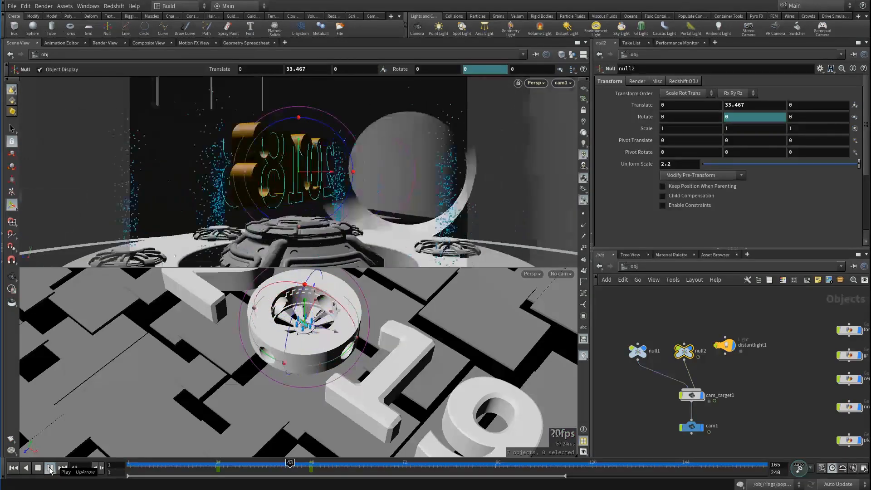
left_click(404, 475)
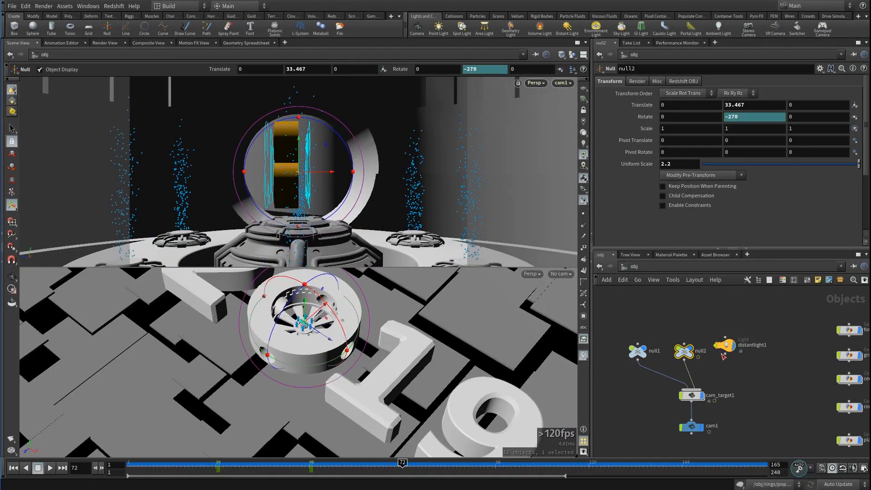
- Move distantlight1 aside, duplicate null2 in its place, and delete the copy's Y rotation channel
mouse_move(727, 348)
left_mouse_down()
mouse_move(735, 336)
mouse_move(733, 355)
left_mouse_up()
key("ctrl+c")
key("ctrl+v")
right_click(739, 117)
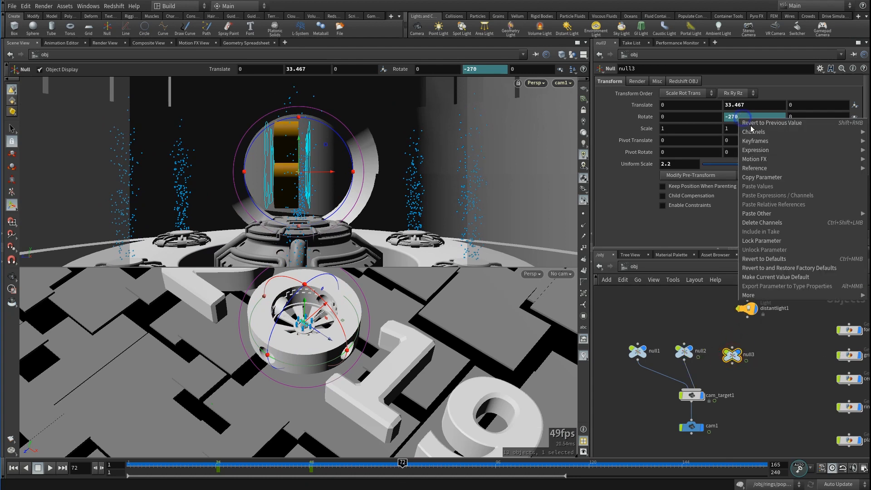
left_click(767, 224)
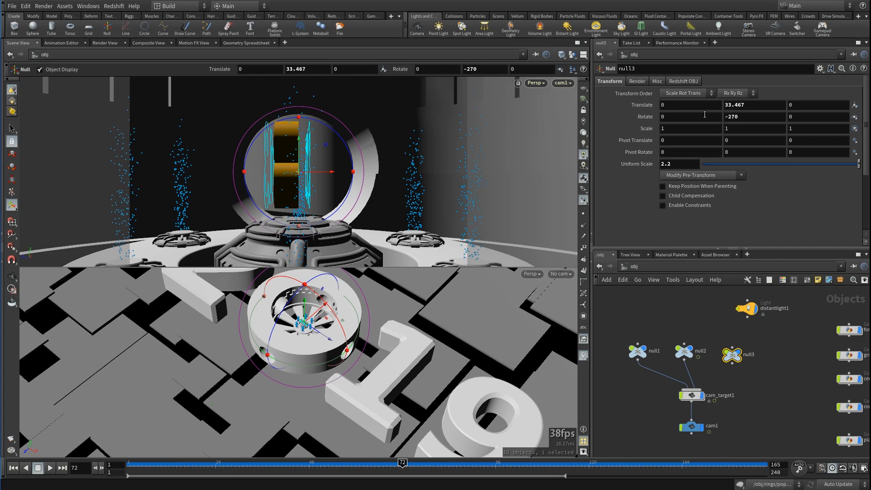
- Move null3 along X to about 638.667 and wire it into cam_target1
left_click_drag(336, 347, 404, 386)
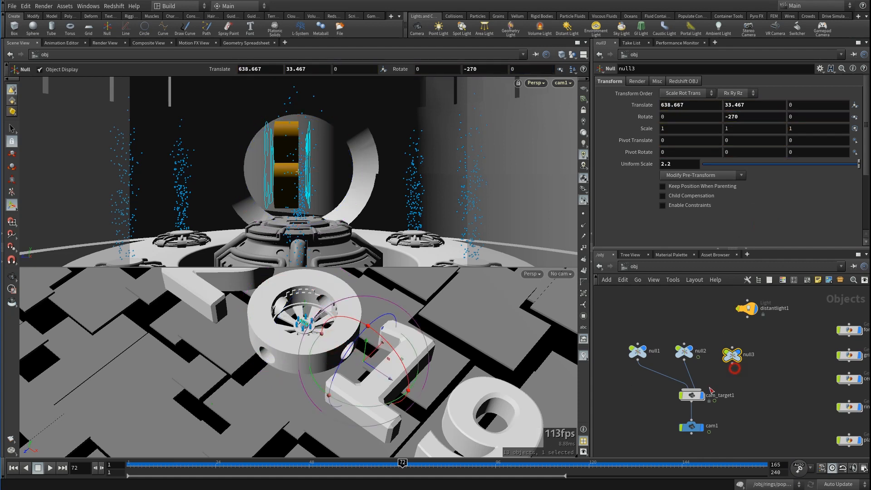
left_click_drag(711, 391, 699, 390)
- Open cam_target1's Blend curve in the Animation Editor and add a keyframe with value 1 at frame 48
left_click(693, 395)
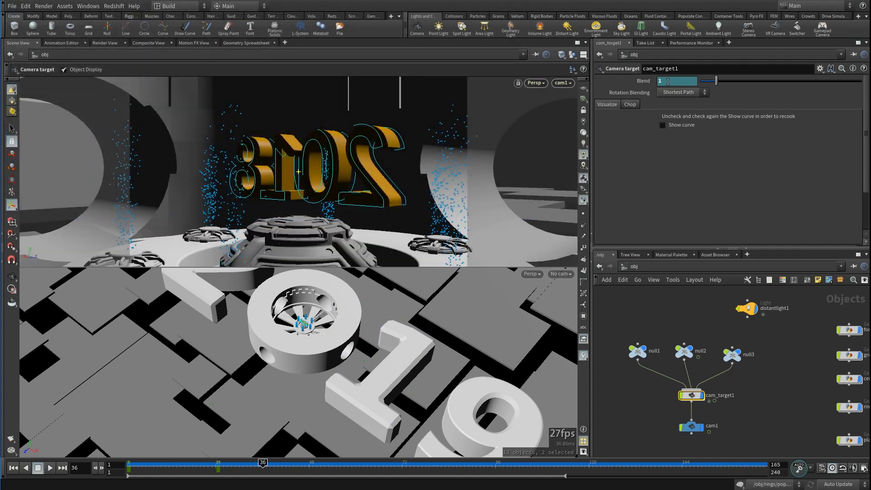
left_click(668, 81, "shift")
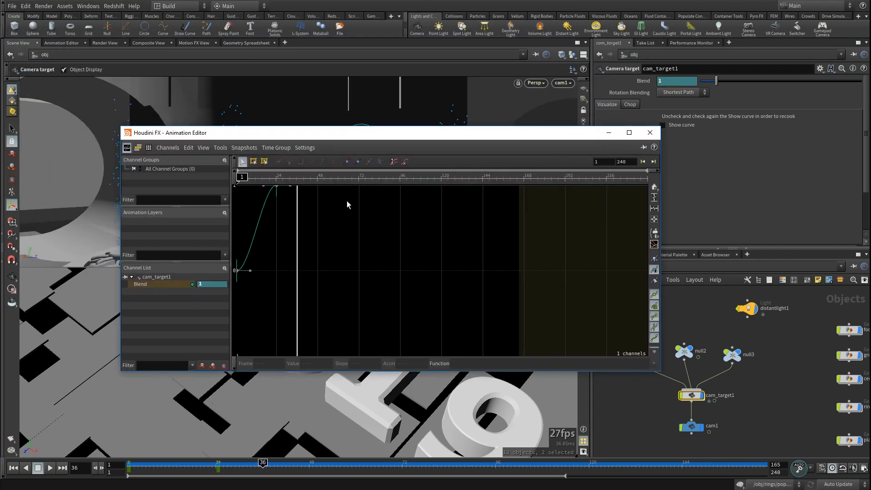
left_click(655, 208)
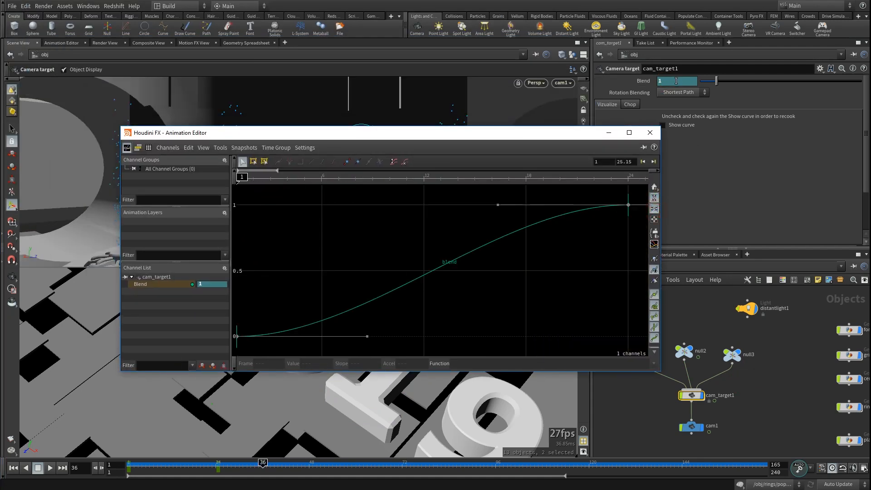
scroll(547, 257, "down", 5)
middle_click_drag(514, 308, 325, 329)
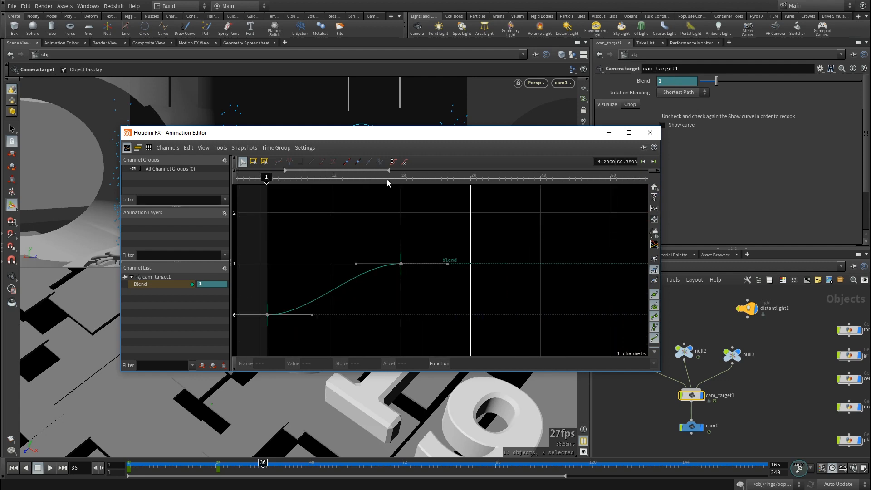
mouse_move(379, 183)
left_mouse_down()
mouse_move(420, 179)
mouse_move(489, 200)
mouse_move(540, 180)
left_mouse_up()
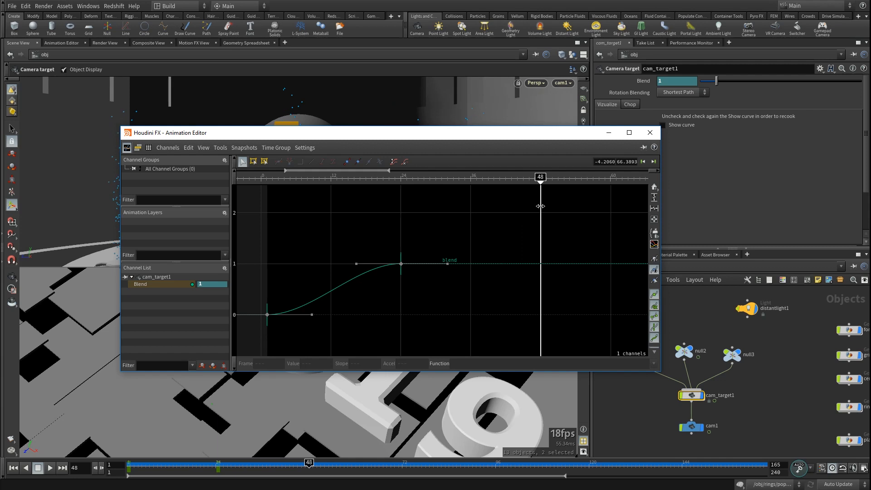
left_click_drag(419, 141, 366, 176)
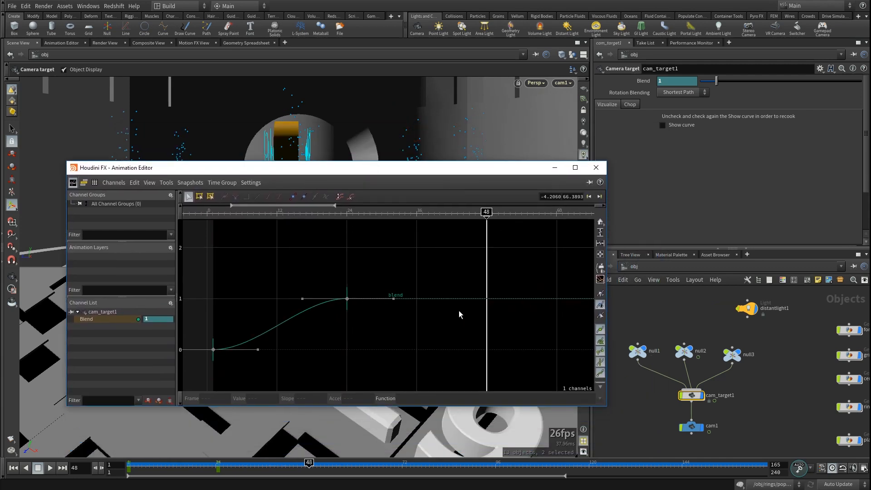
left_click(487, 300, "alt")
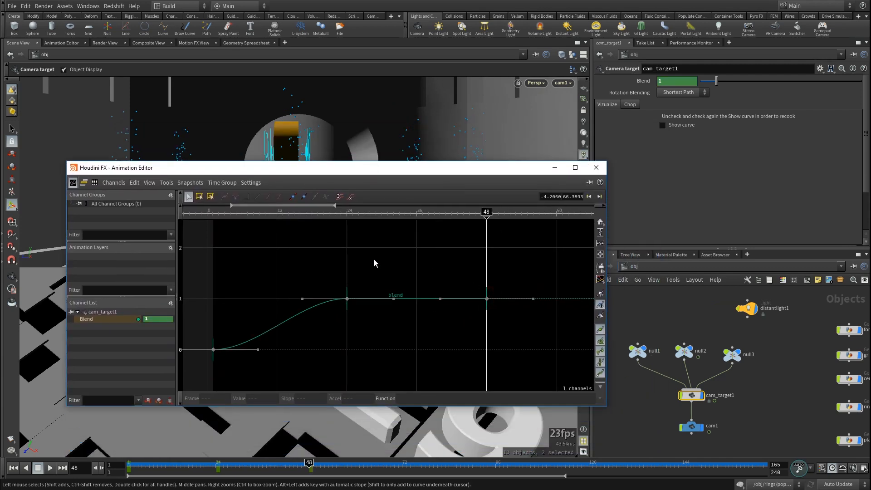
- Keyframe cam_target1's Blend at 2 on frame 68 and close the Animation Editor
left_click_drag(325, 266, 502, 333)
middle_click_drag(530, 335, 416, 352)
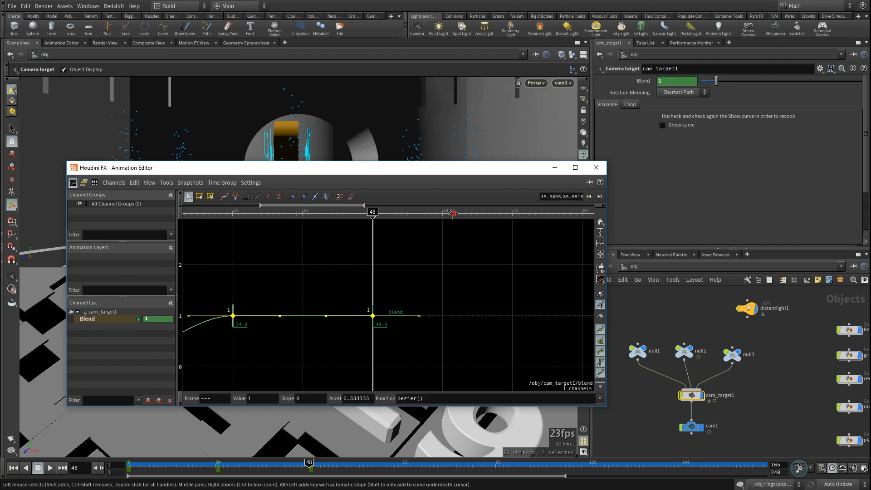
left_click_drag(454, 214, 490, 213)
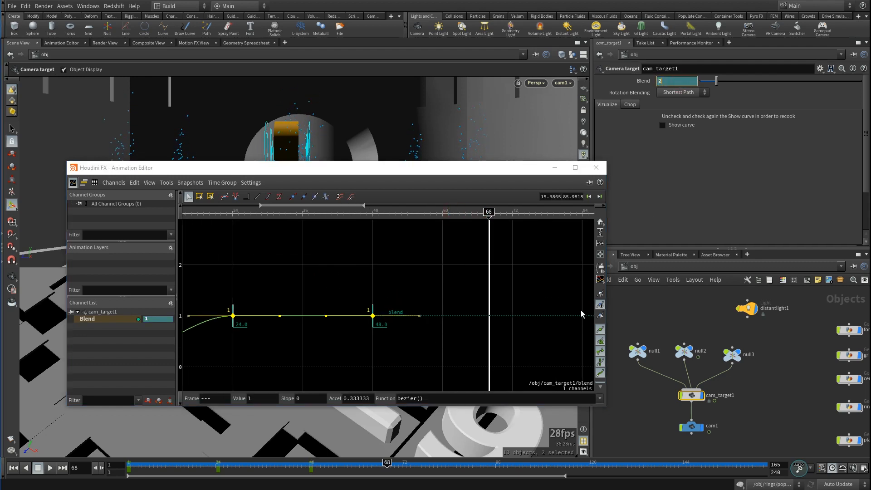
key("Return")
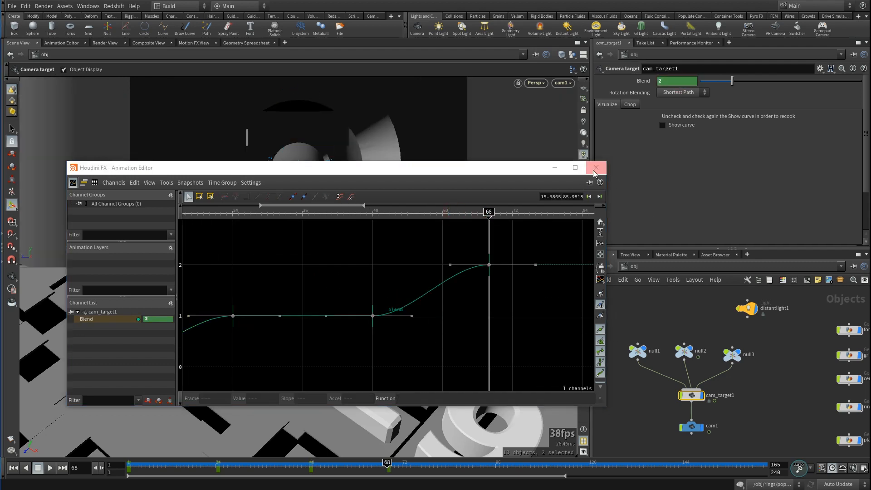
left_click(594, 170)
- Play the animation from frame 1 to check the camera's move between the three nulls, and return to frame 1
left_click_drag(274, 469, 63, 473)
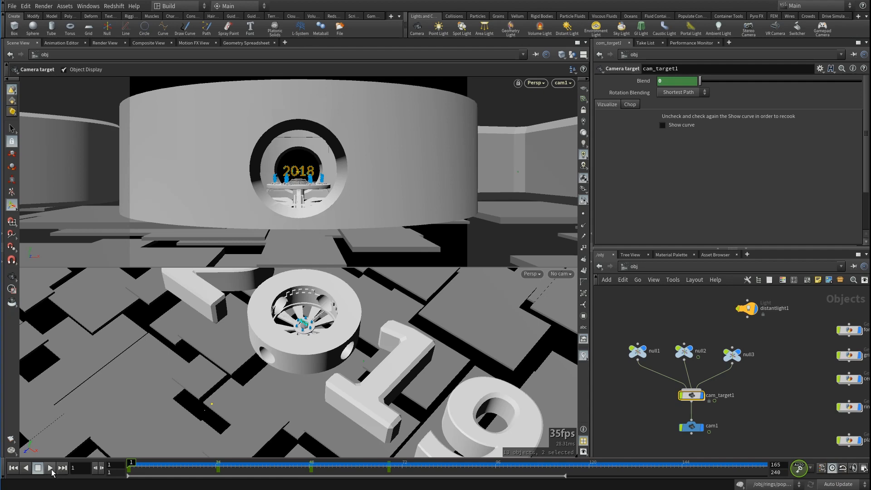
left_click(51, 472)
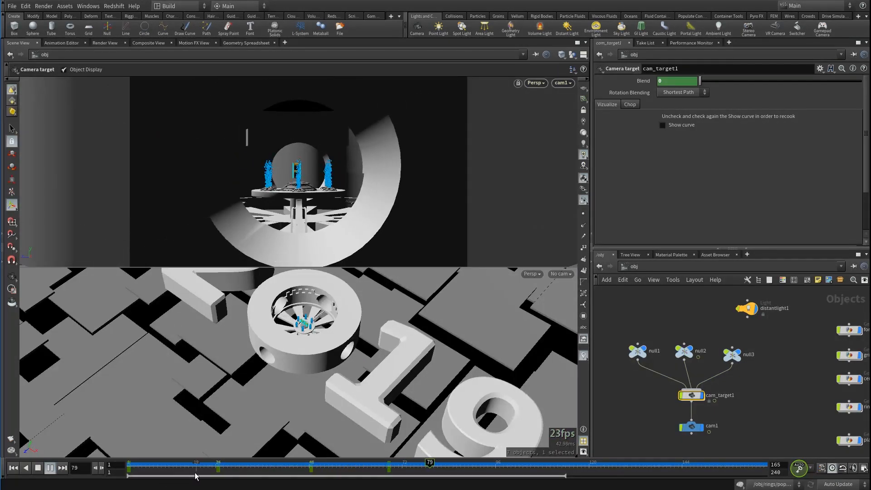
left_click_drag(196, 465, 131, 464)
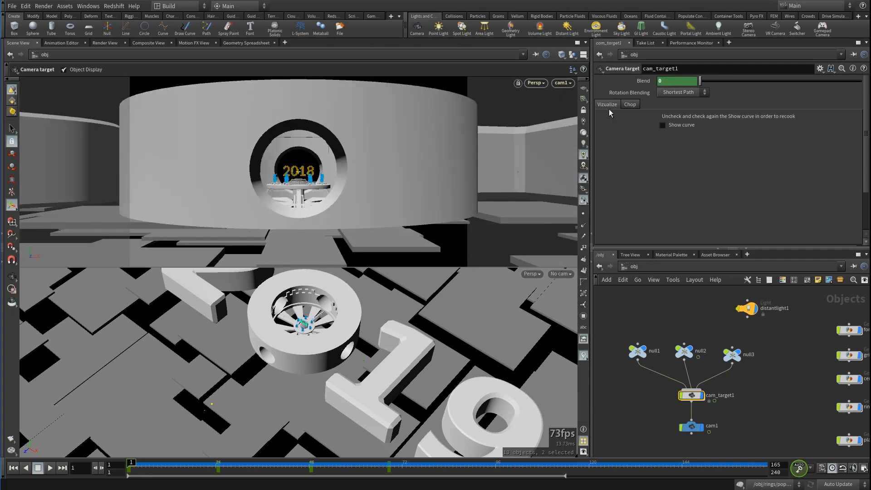
- Try Use Lag in cam_target1's Chop settings, playing the animation to judge the effect and returning to frame 1
left_click(629, 107)
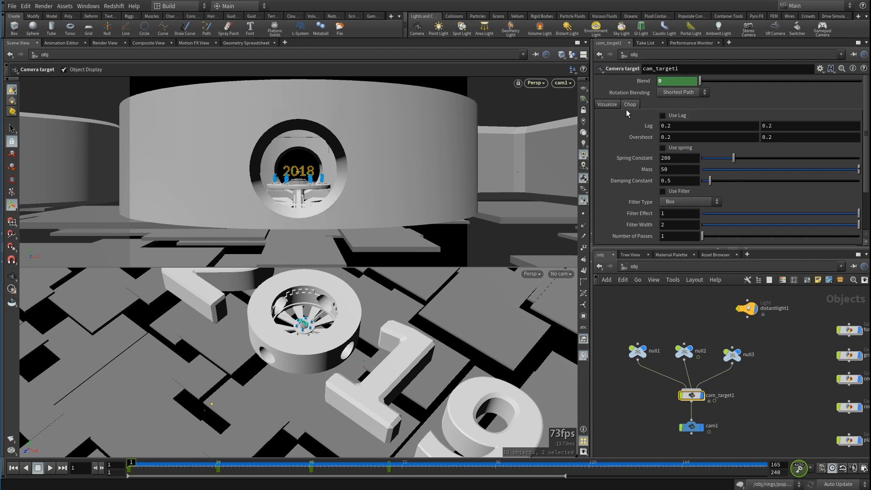
left_click(663, 115)
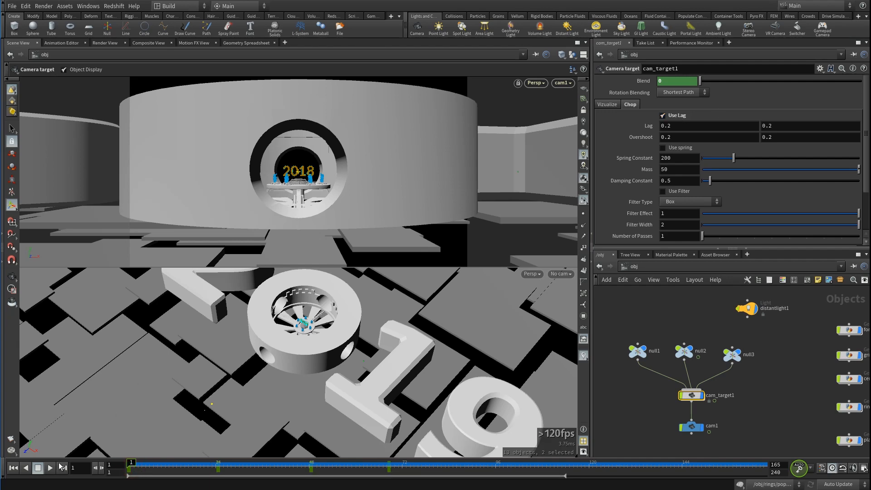
left_click(50, 467)
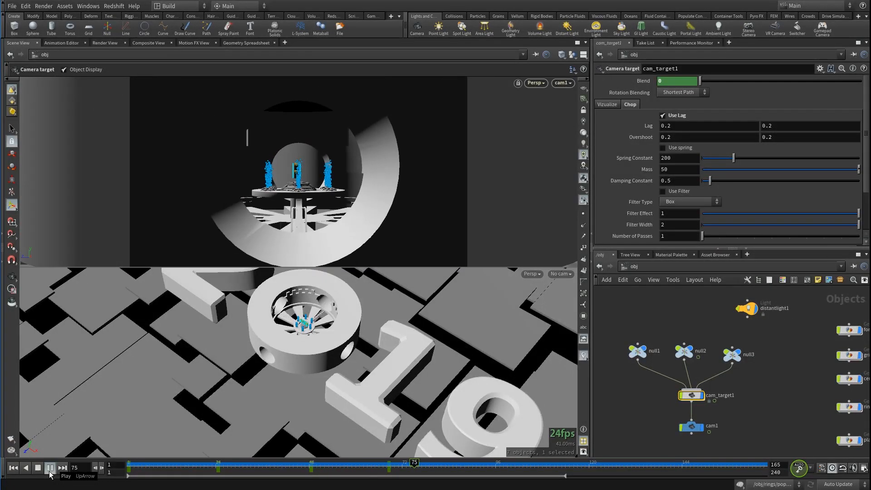
left_click(50, 467)
left_click_drag(360, 475, 127, 465)
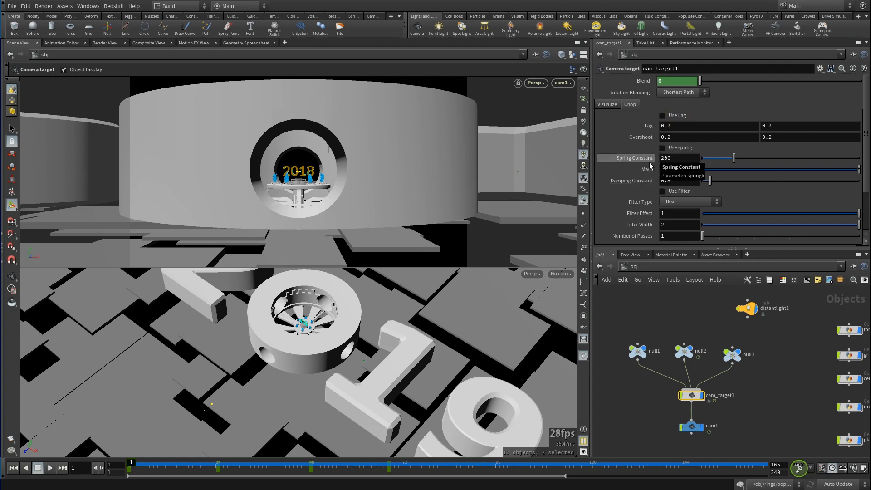
- Enable Use Filter on cam_target1, play the animation with the Box filter, and return to frame 1
left_click(673, 194)
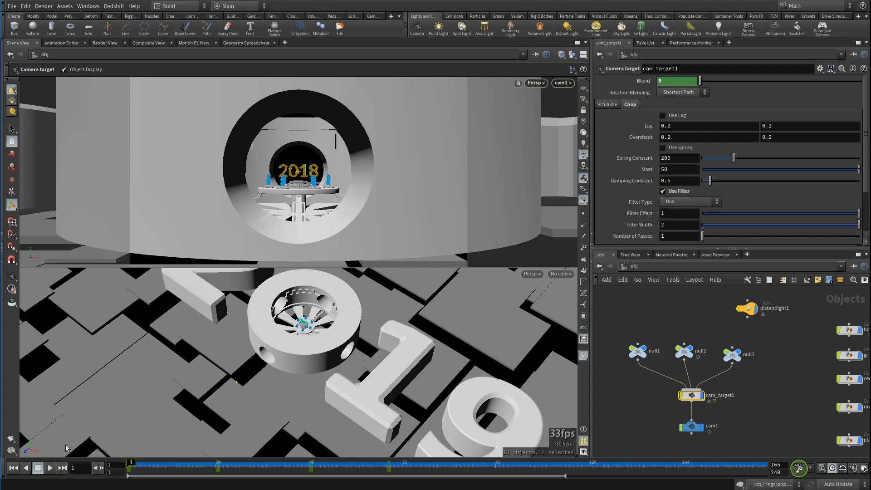
left_click(51, 468)
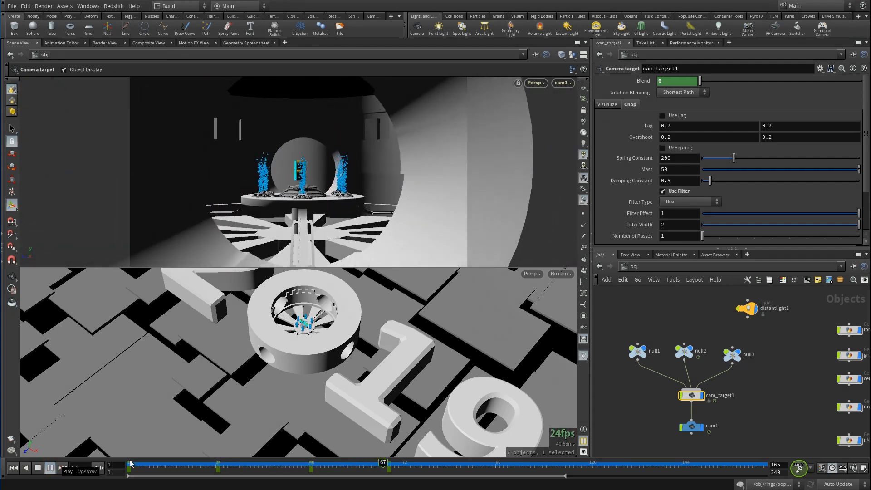
left_click_drag(132, 470, 91, 489)
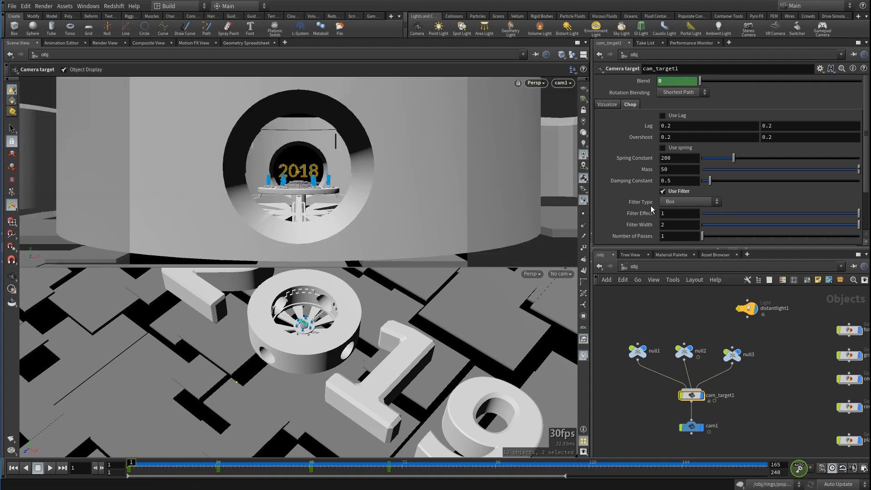
- Set cam_target1's Filter Type to Gaussian, play the animation, and return to frame 1
left_click(678, 203)
left_click(675, 211)
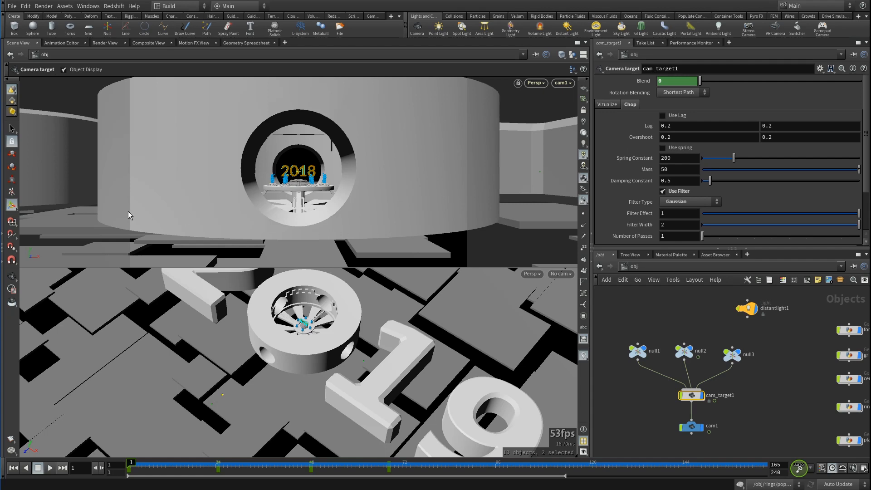
left_click(50, 467)
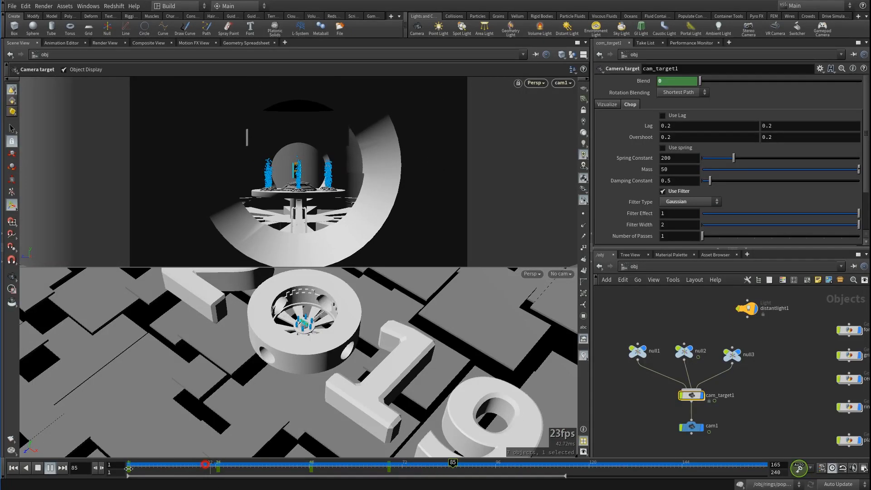
left_click(14, 468)
- Compare playback with Use Filter switched off and on again, and stop at frame 39
left_click(679, 192)
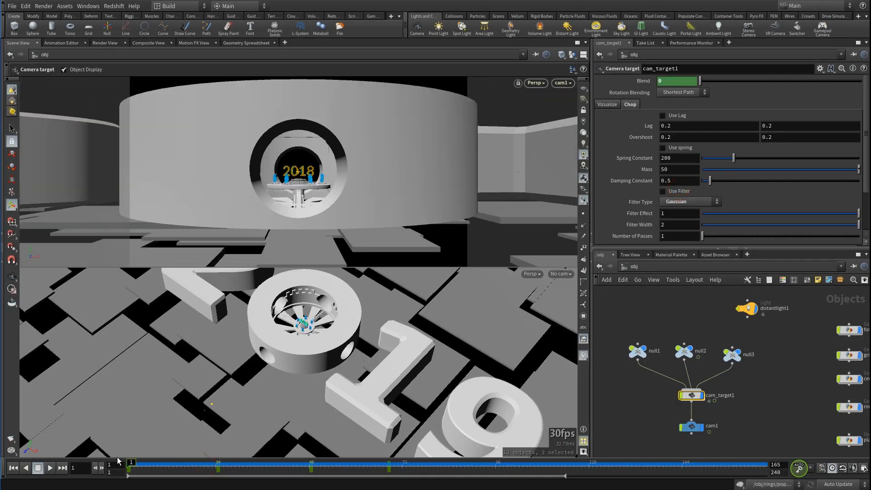
left_click(51, 468)
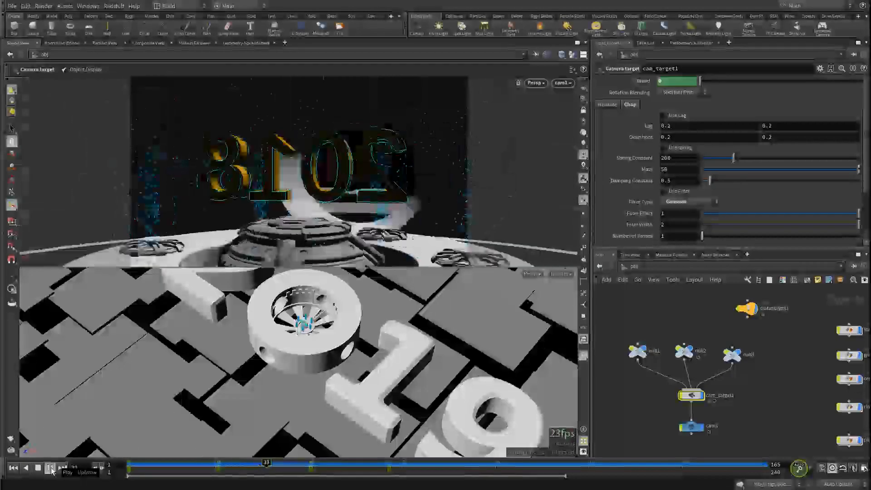
left_click(132, 468)
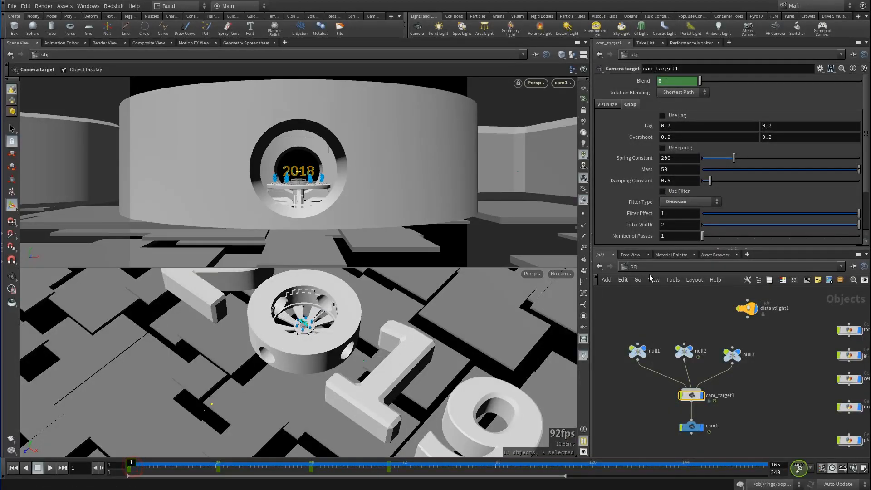
left_click(676, 191)
left_click(49, 470)
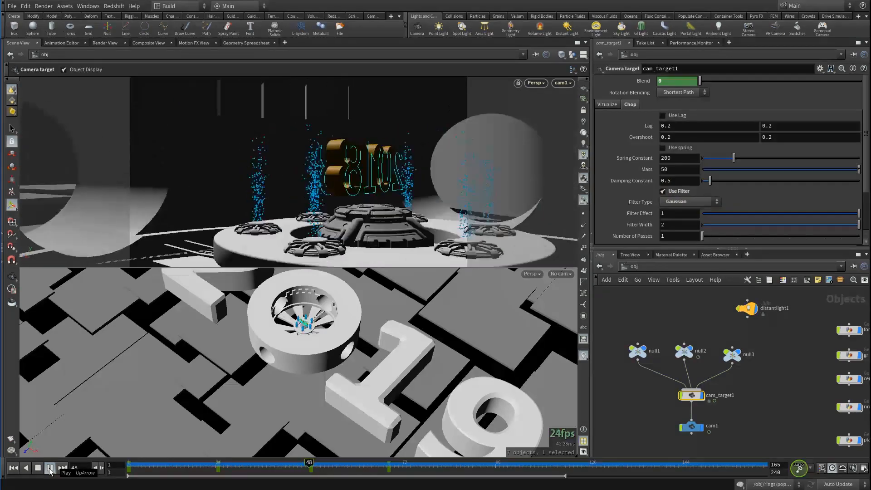
left_click_drag(200, 468, 274, 468)
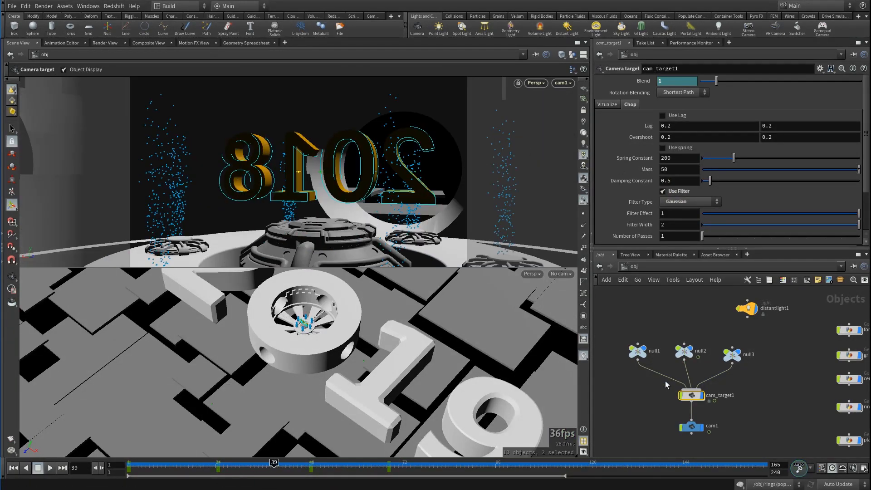
- Turn on Show curve for cam_target1 and examine the camera path around the large 0 in the perspective view
left_click(608, 104)
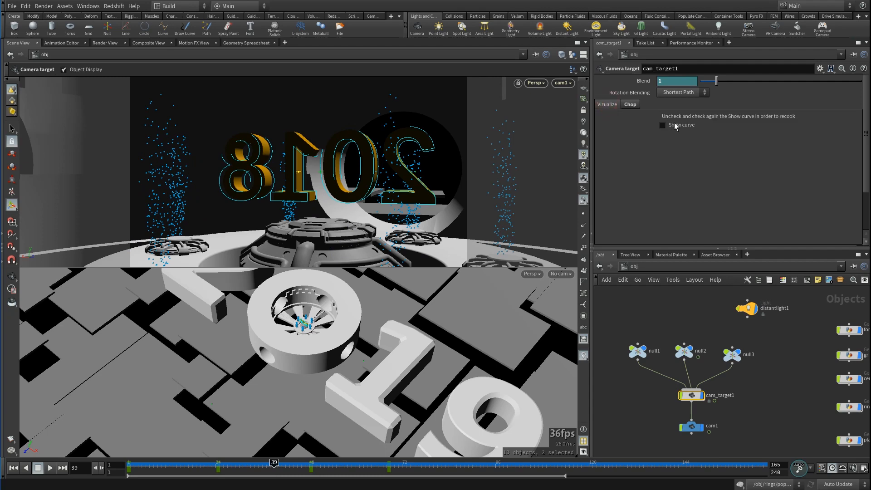
left_click(675, 125)
left_click_drag(292, 346, 299, 359, "alt")
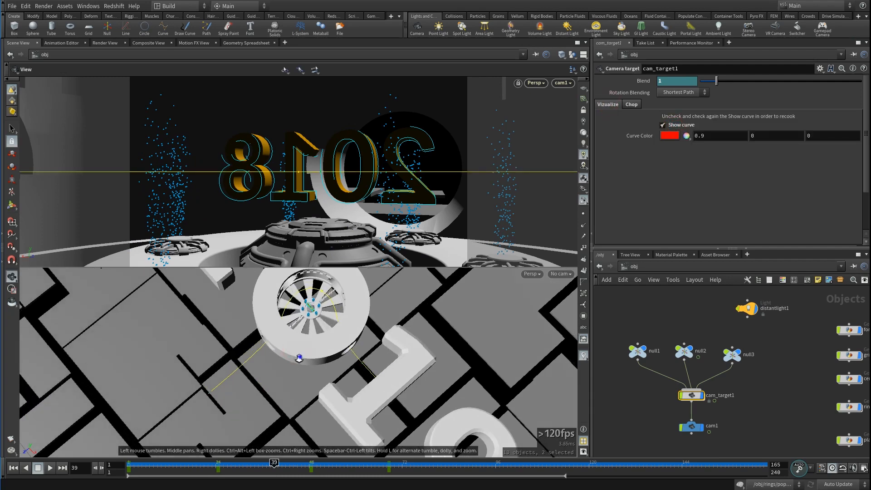
right_click_drag(299, 358, 304, 369, "alt")
middle_click_drag(304, 370, 289, 390, "alt")
left_click_drag(303, 369, 230, 350, "alt")
middle_click_drag(288, 367, 272, 390, "alt")
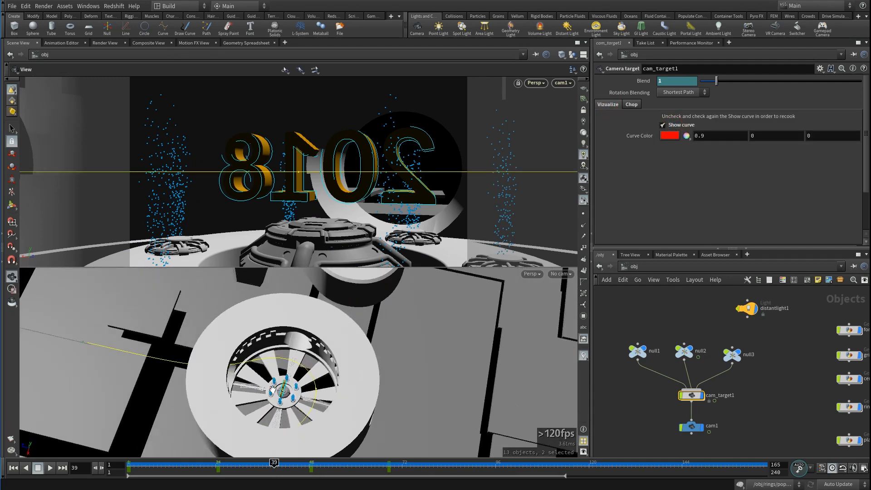
left_click_drag(272, 390, 200, 365, "alt")
right_click_drag(275, 362, 483, 404, "alt")
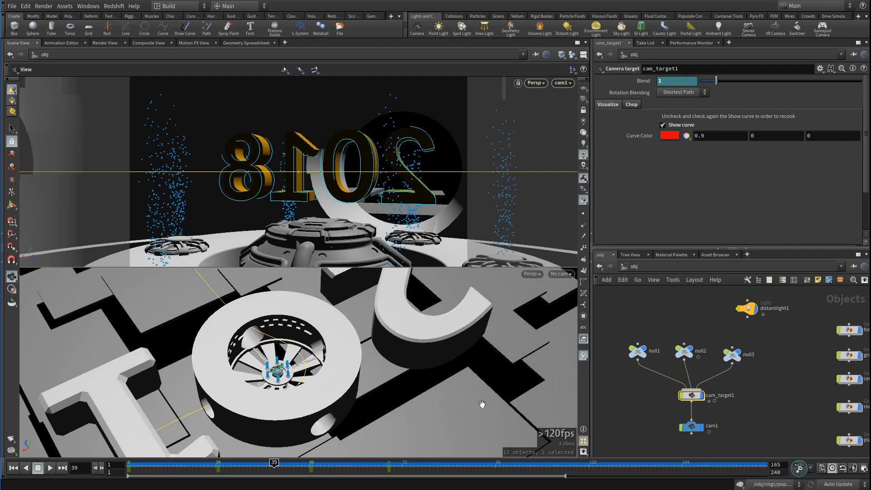
key("Return")
- Set cam_target1's Filter Effect to about 0.867 and Filter Width to about 1.687, and play the animation from frame 1
left_click(631, 105)
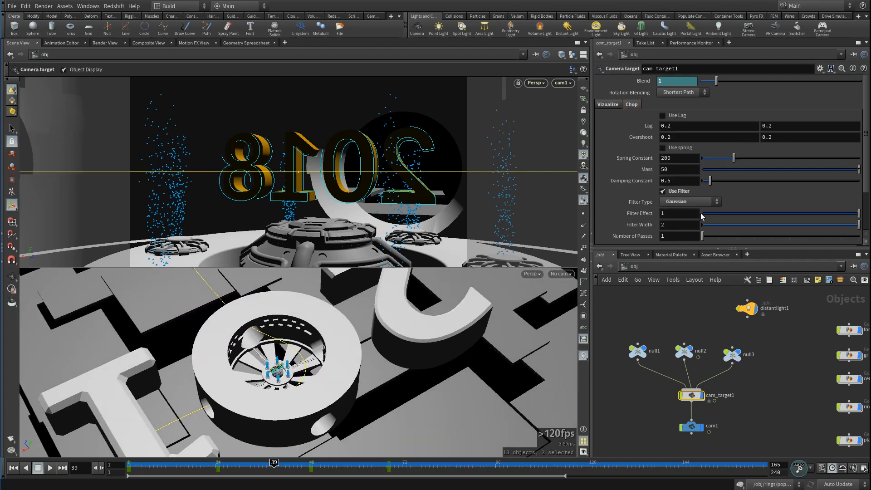
left_click_drag(807, 217, 839, 214)
left_click(834, 225)
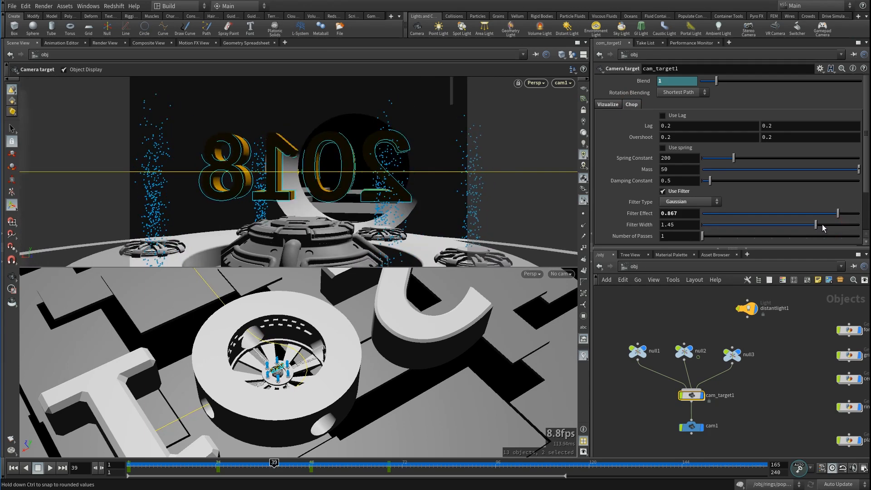
left_click(13, 468)
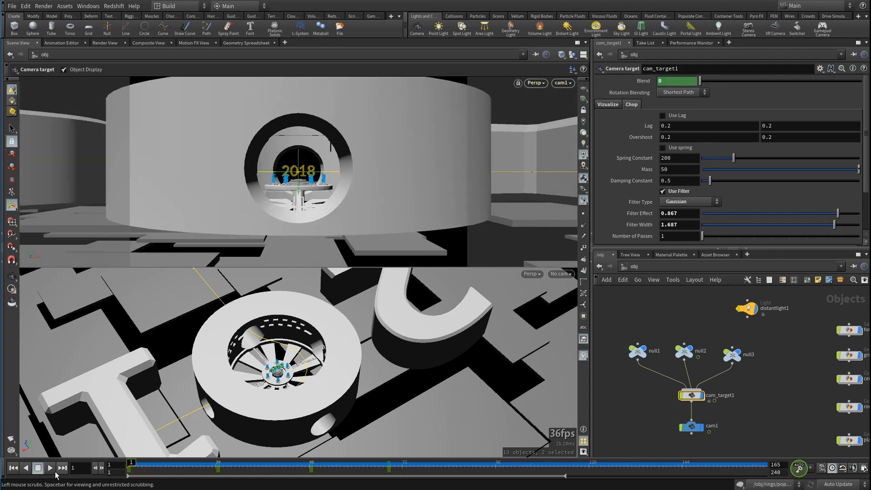
left_click(50, 468)
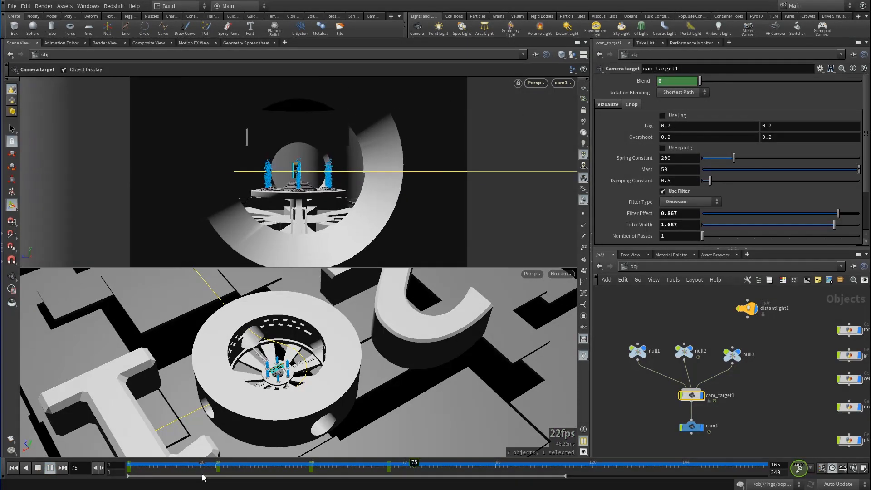
- Stop playback and examine the camera path curve around the large 0 from a higher angle in the perspective view
left_click(50, 468)
left_click_drag(245, 463, 294, 461)
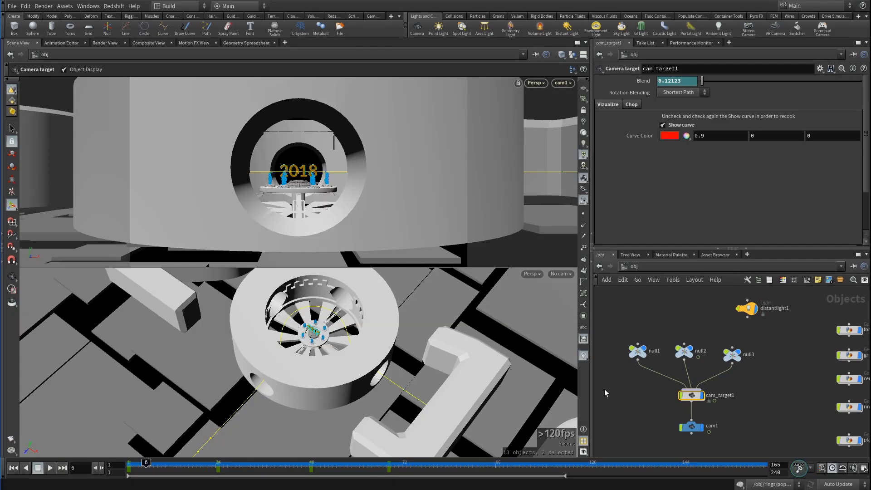
left_click_drag(314, 383, 292, 401)
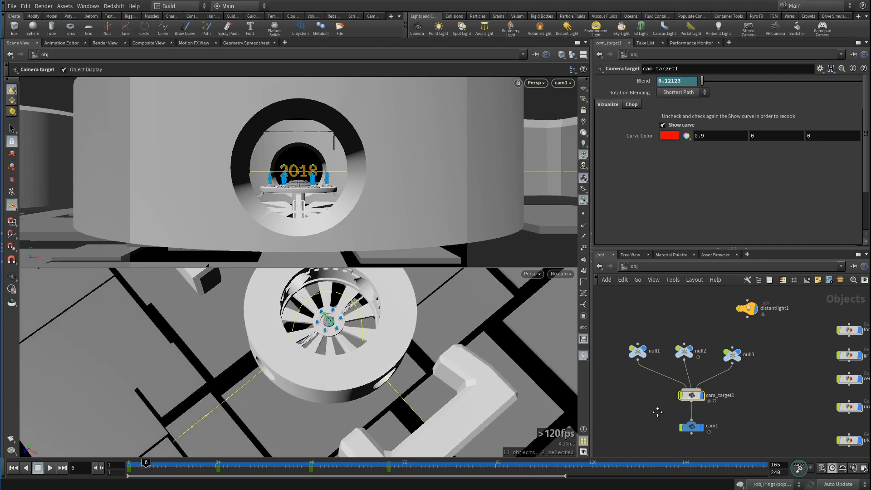
- Set cam1's Translate Z to 78.9
middle_click_drag(657, 413, 658, 373)
left_click_drag(693, 382, 693, 402)
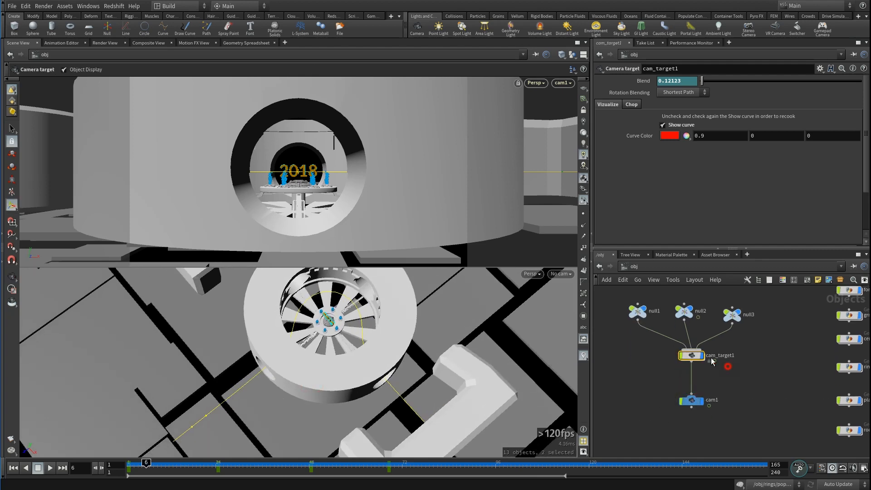
left_click(692, 401)
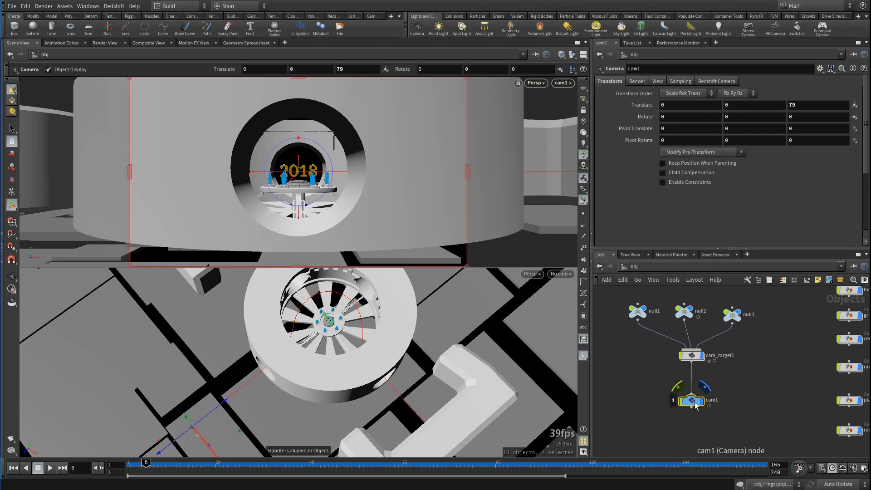
mouse_move(799, 104)
middle_mouse_down()
mouse_move(845, 104)
mouse_move(799, 104)
middle_mouse_up()
left_click(665, 374)
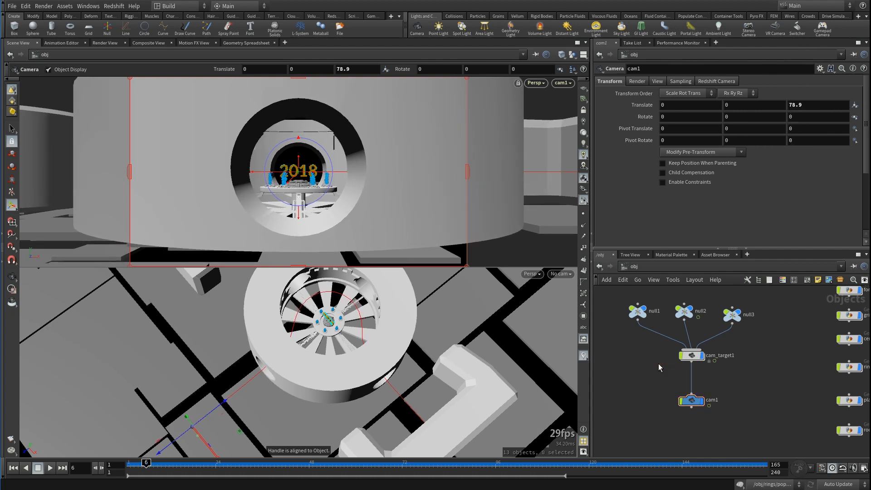
- Disconnect cam1 from cam_target1 and connect it again
left_click_drag(645, 391, 717, 415)
left_click(631, 392)
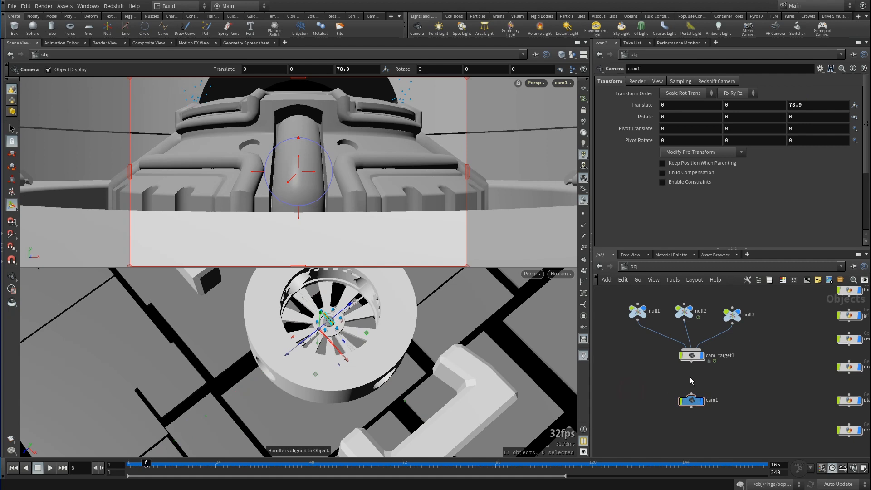
left_click_drag(692, 362, 692, 394)
left_click(666, 387)
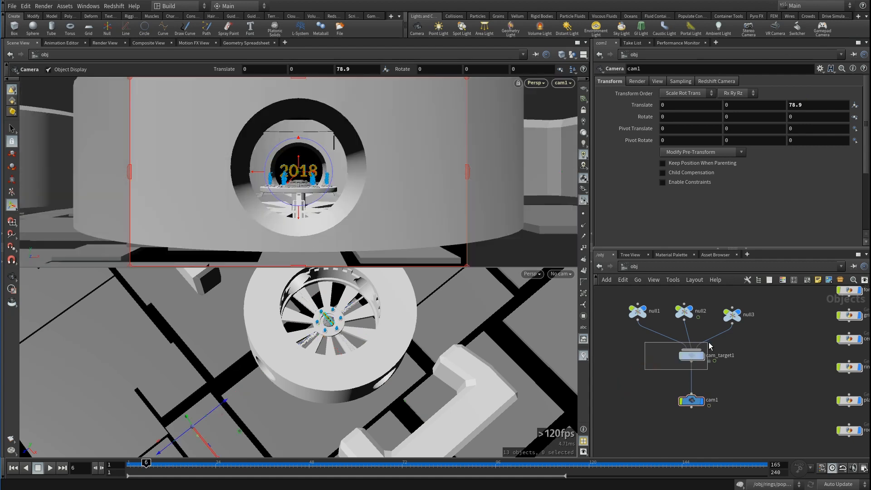
- Recook cam_target1's Show curve display, play the animation from frame 1, and stop at frame 69
left_click(686, 355)
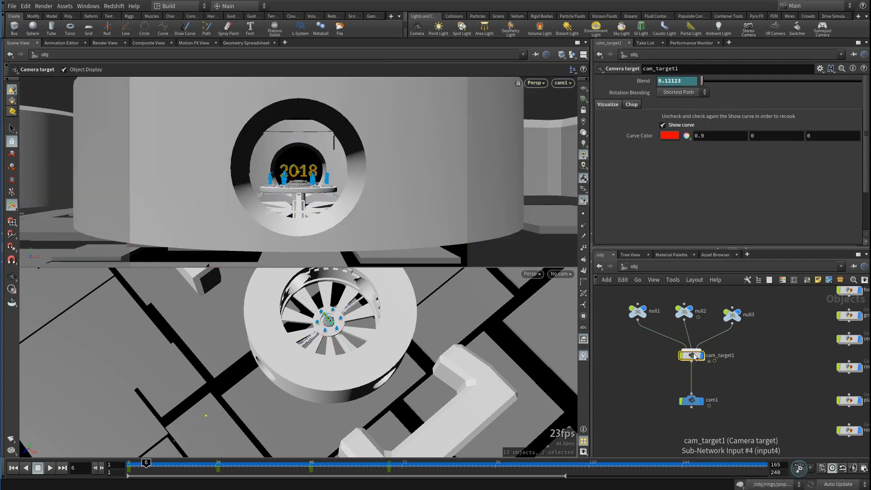
left_click(664, 125)
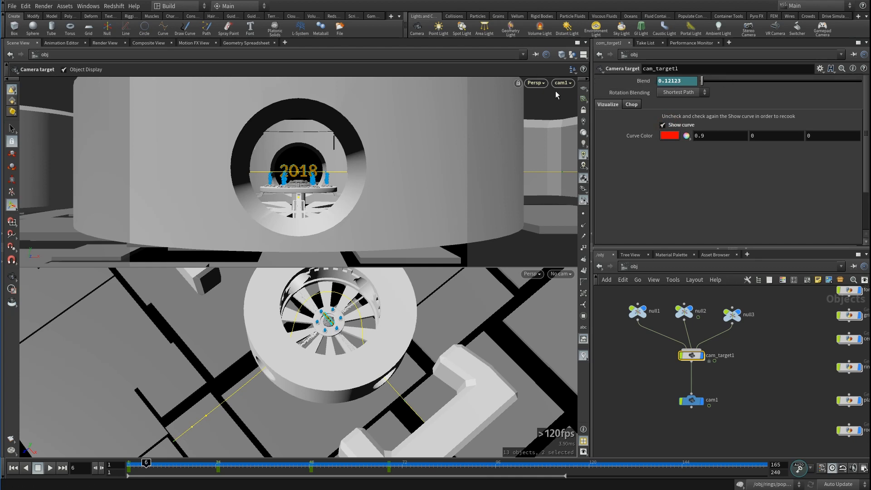
left_click_drag(174, 467, 129, 466)
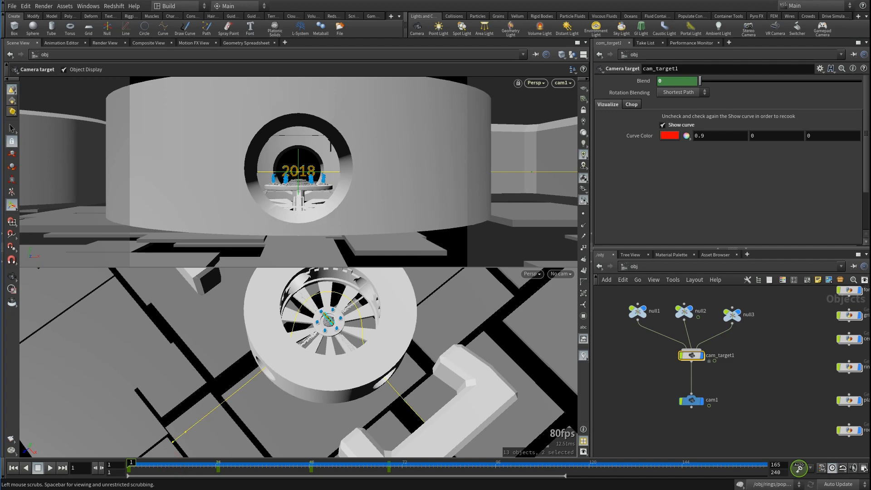
left_click(49, 470)
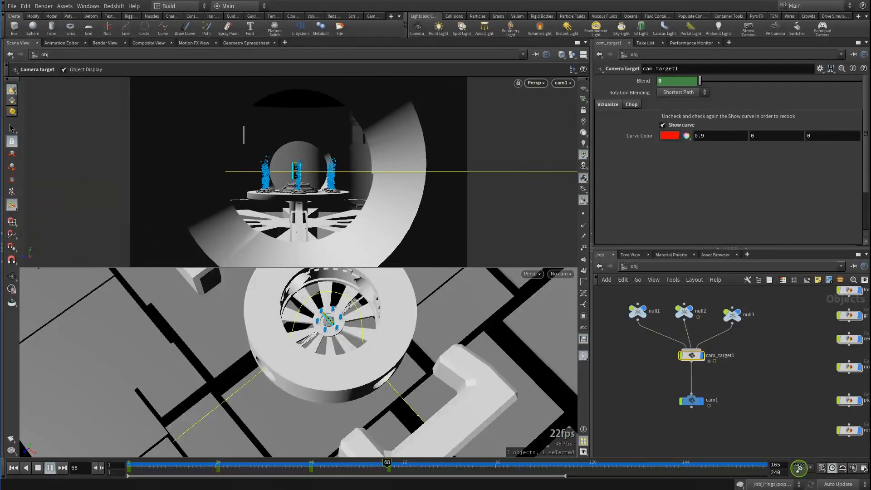
left_click_drag(377, 469, 389, 470)
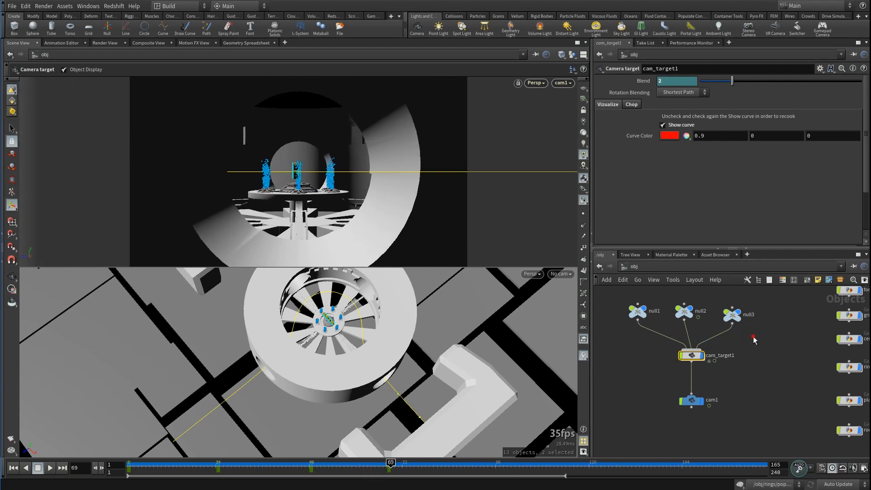
- Keyframe null3's Rotate X at 0 on frame 69 and at -90 on frame 93, and check the camera view at frame 104
left_click(732, 314)
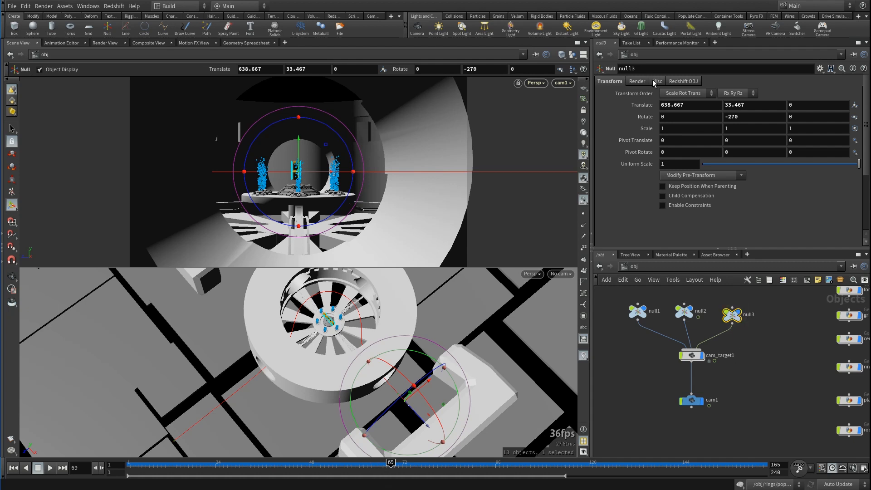
left_click(667, 117, "alt")
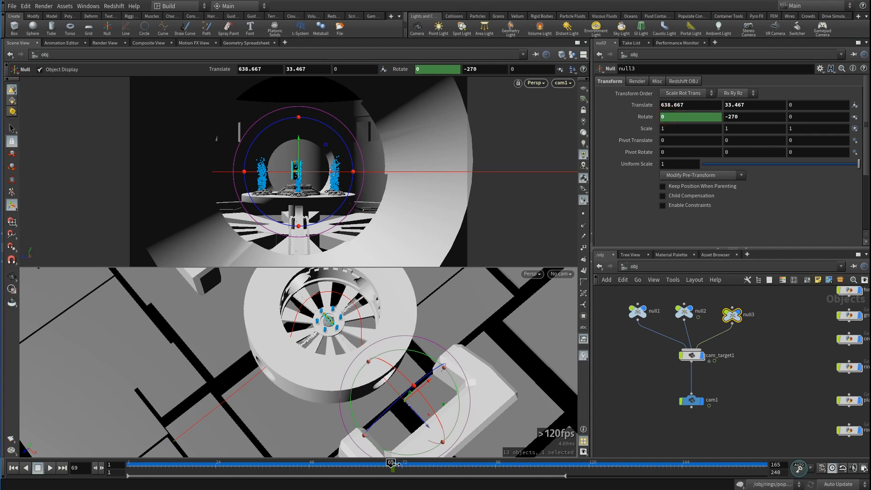
left_click_drag(394, 464, 485, 464)
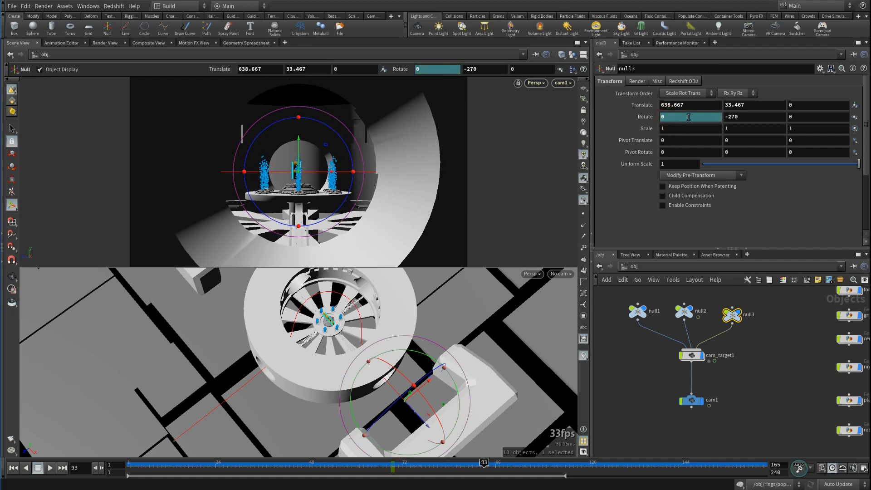
middle_click_drag(689, 117, 649, 87)
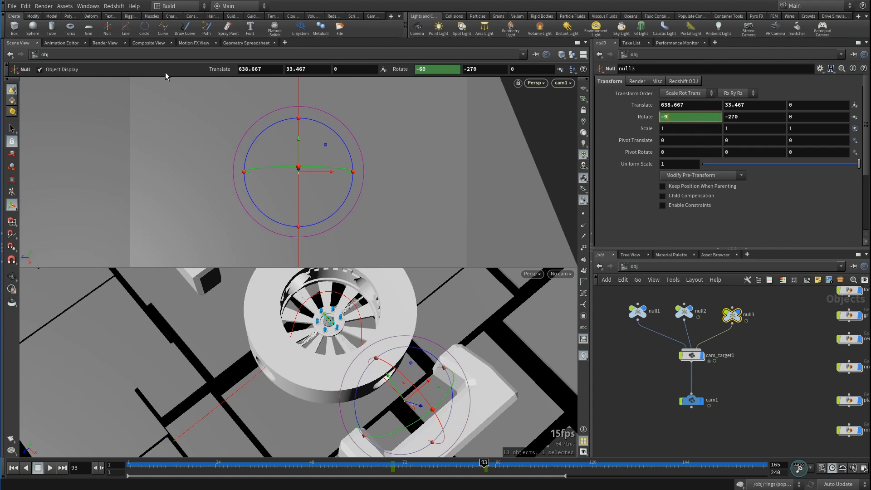
type("0")
key("Return")
left_click_drag(367, 463, 526, 485)
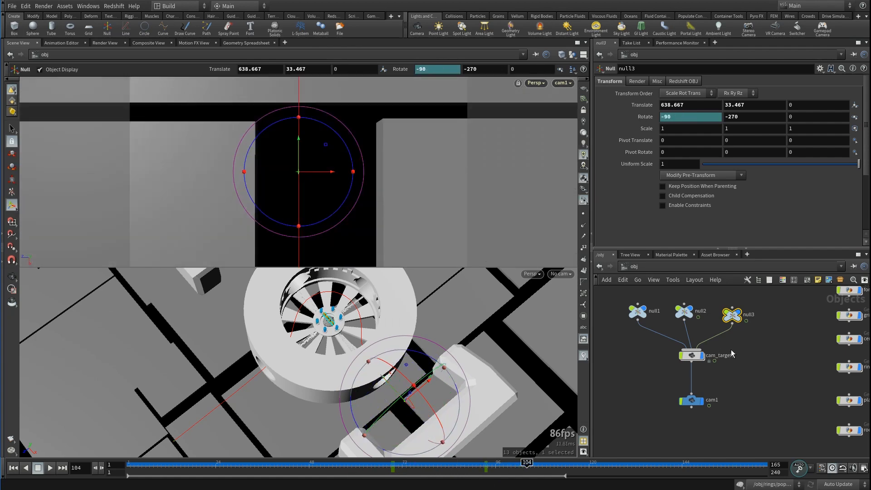
- Duplicate null3 and connect the copy to cam_target1 as a fourth input
scroll(732, 354, "up", 1)
middle_click_drag(731, 354, 684, 385)
left_click_drag(684, 382, 632, 338)
key("ctrl+c")
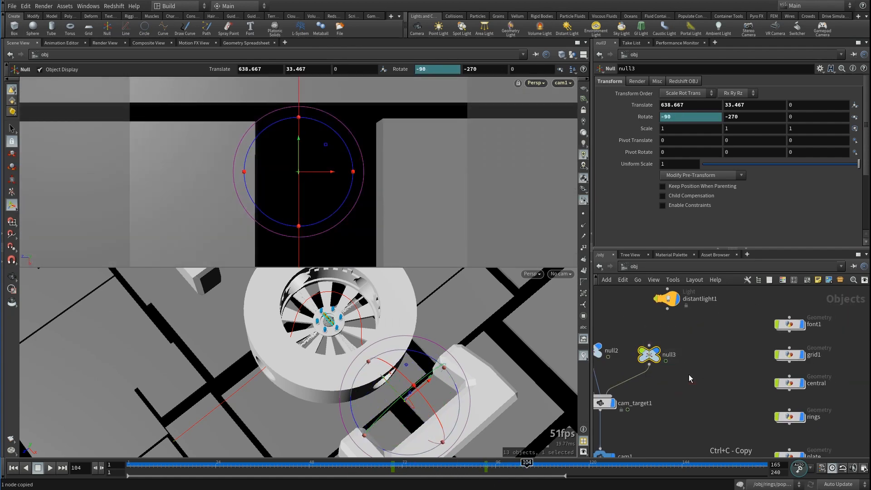
key("ctrl+v")
left_click_drag(618, 398, 610, 396)
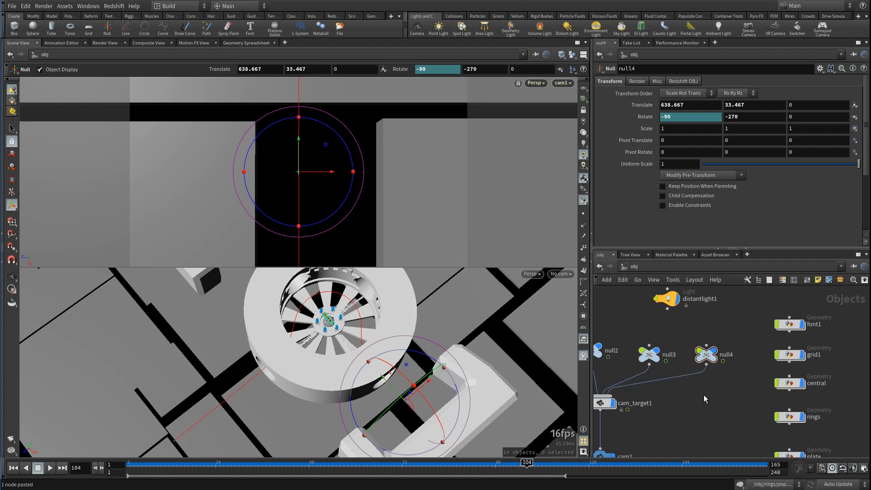
- Delete the animation channel from null4's Rotate X
right_click(676, 115)
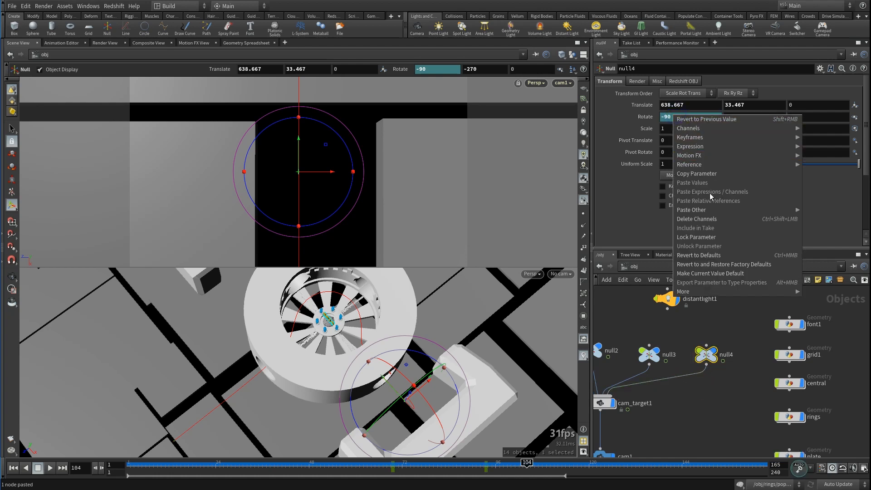
left_click(703, 218)
middle_click_drag(739, 105, 740, 111)
- Keyframe cam_target1's Blend at 3 on frame 120
middle_click_drag(694, 415, 745, 397)
left_click_drag(710, 411, 647, 380)
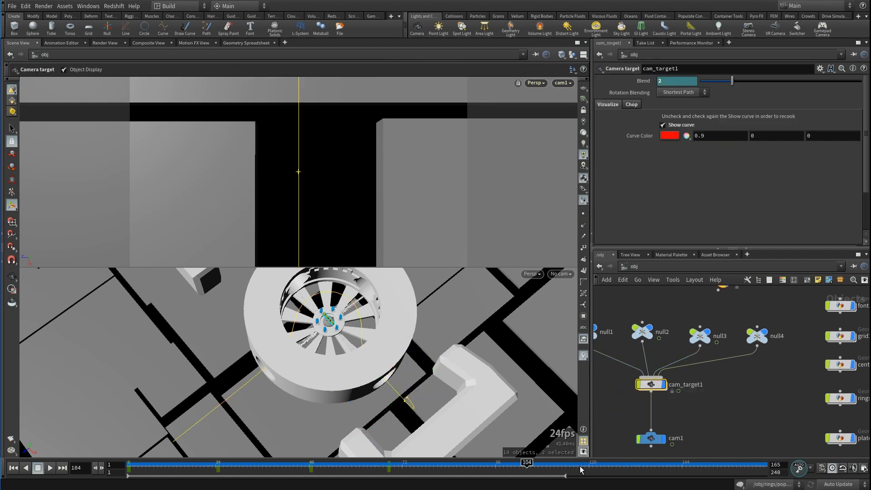
left_click(587, 472)
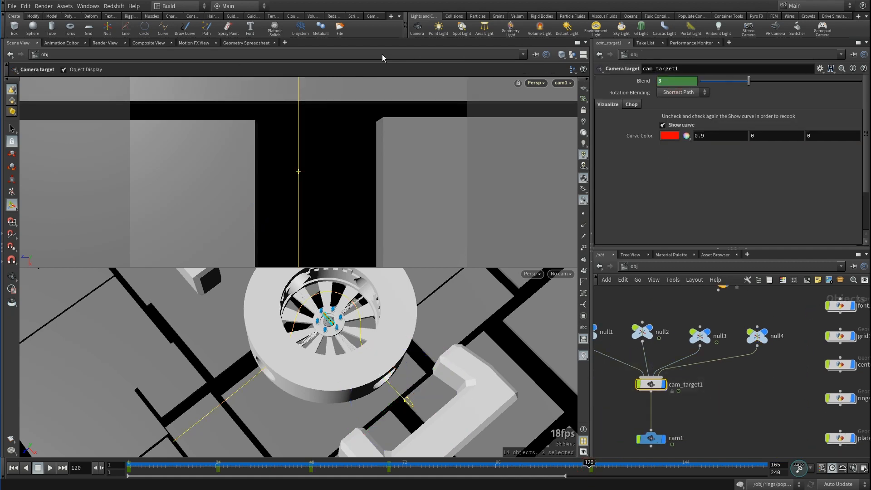
- Raise null4 to Translate Y 7614.47 and set its Rotate Y to 0
left_click_drag(780, 398, 747, 318)
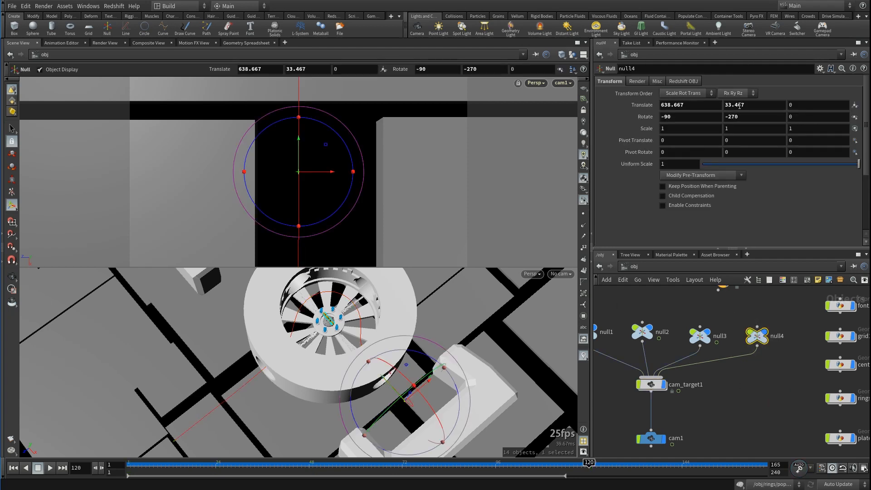
middle_click_drag(740, 105, 867, 56)
middle_click_drag(750, 53, 757, 53)
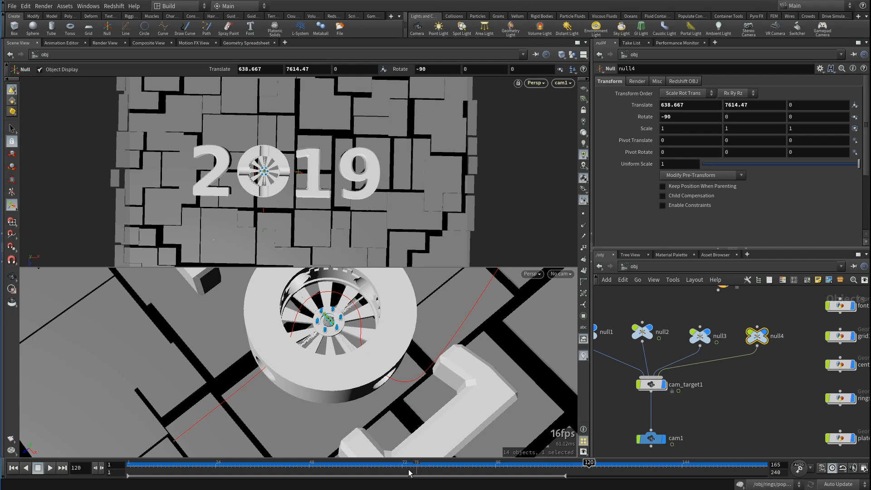
- Scrub back to frame 60 and examine the camera path rising beside the 0 in the perspective view
left_click_drag(409, 473, 356, 482)
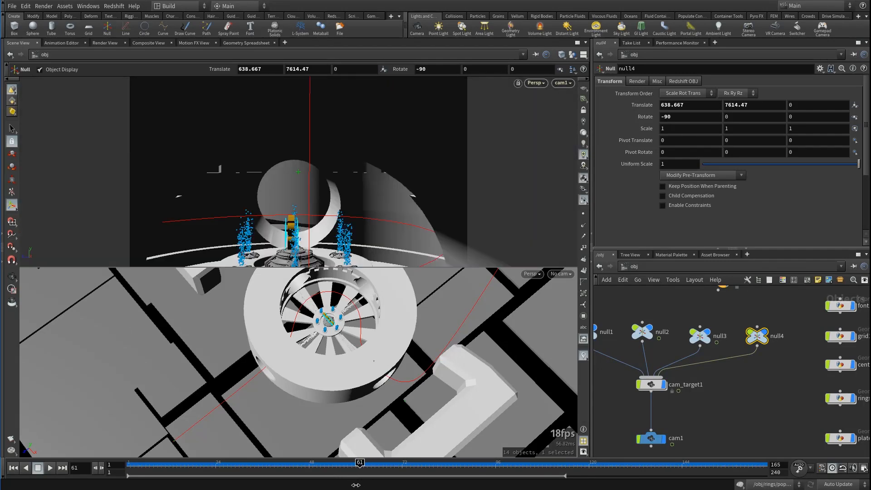
key("Escape")
left_click_drag(354, 404, 352, 382)
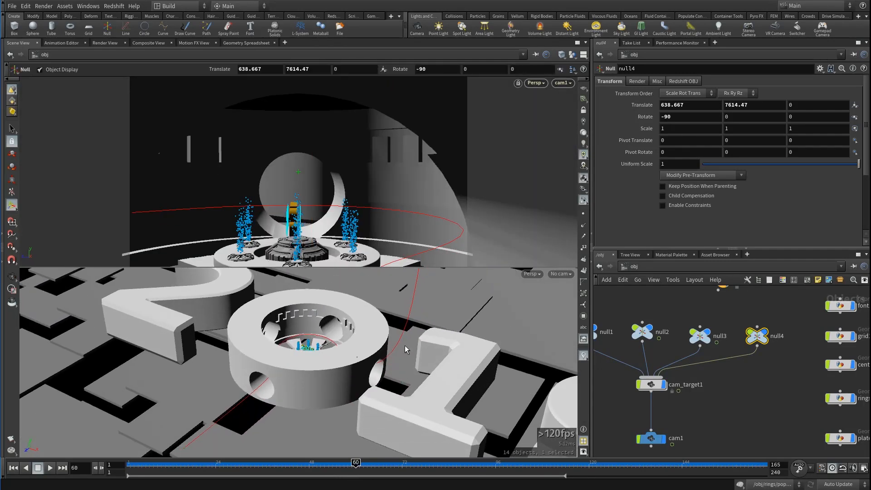
left_click_drag(405, 348, 290, 369, "alt")
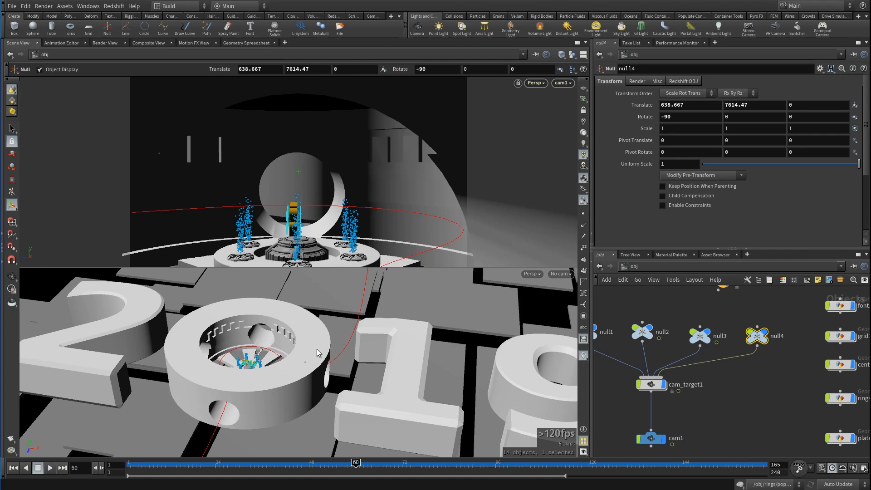
- Open null3's Rotate X curve in the Animation Editor and move its first key to frame 71
left_click(701, 336)
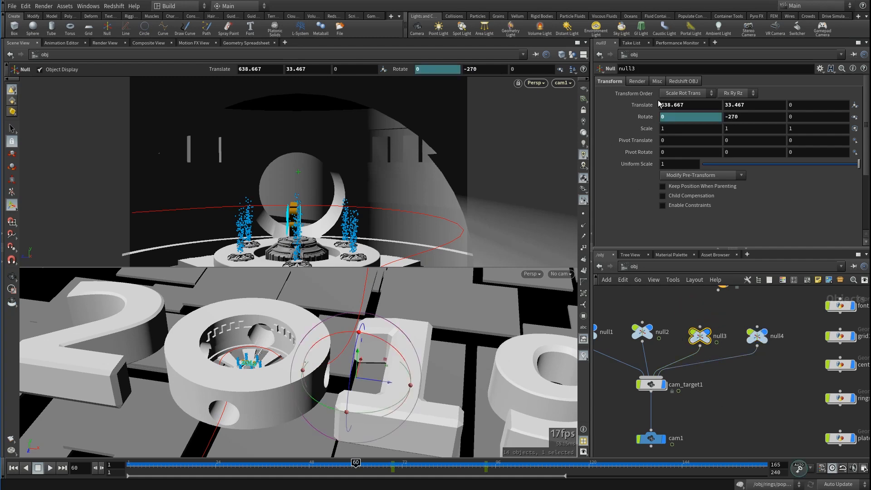
left_click(677, 116, "shift")
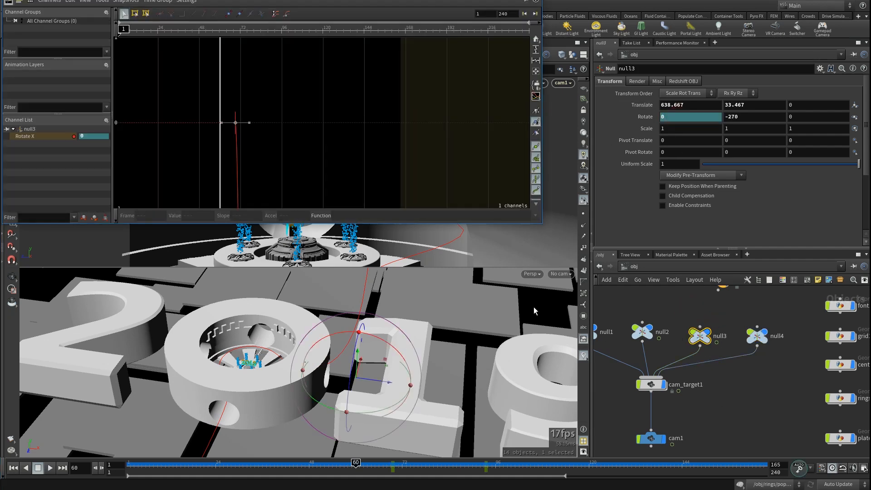
left_click(537, 52)
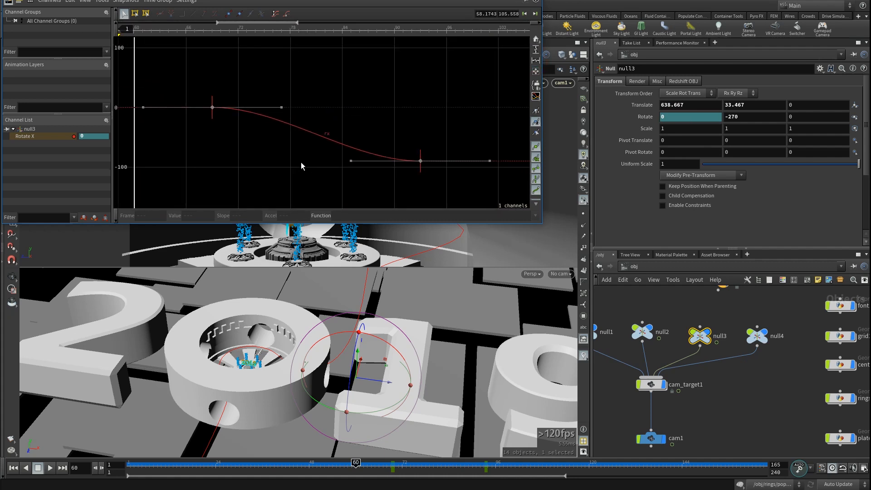
left_click_drag(213, 121, 230, 132)
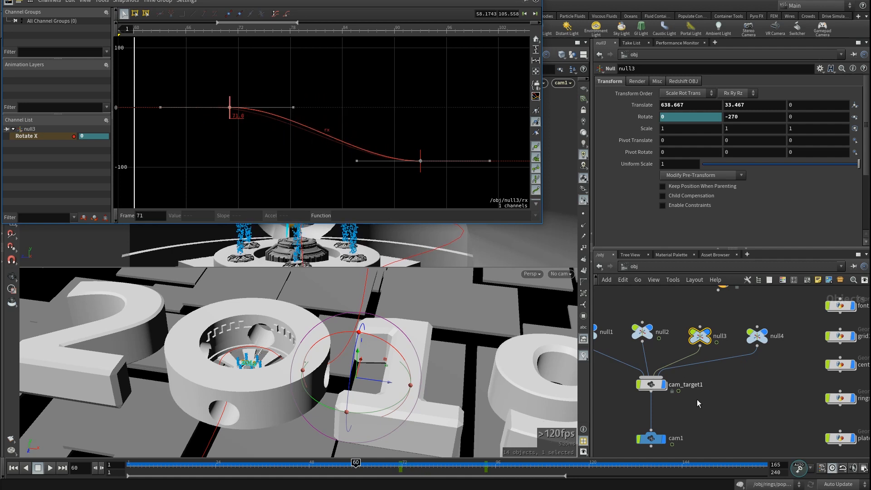
- Show cam_target1's Blend curve and move the key between frames 48 and 120 to frame 81
left_click_drag(698, 402, 631, 349)
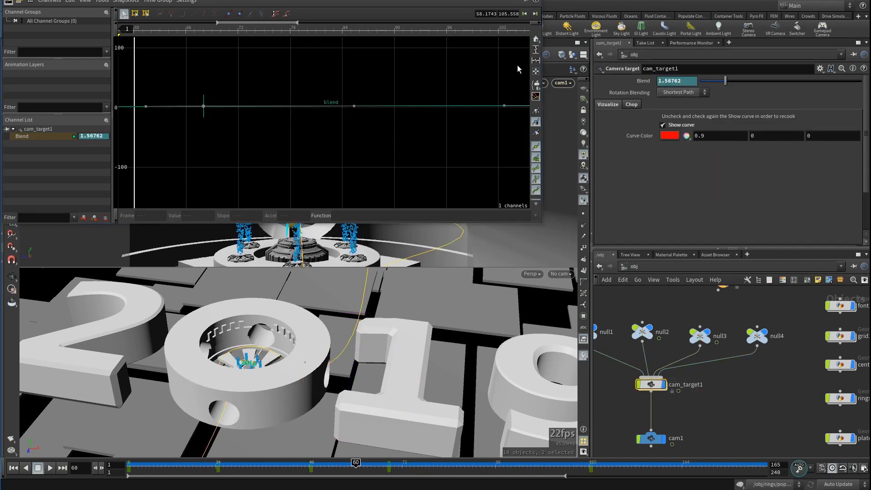
left_click(536, 51)
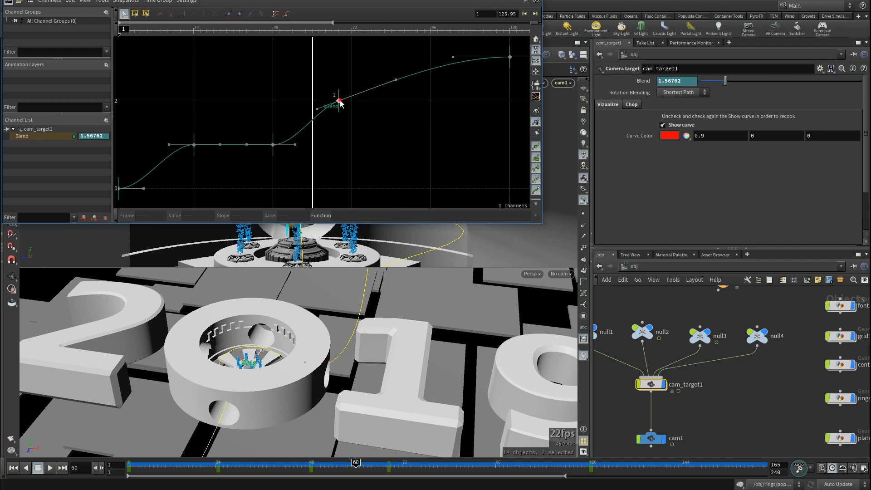
left_click_drag(341, 103, 384, 119)
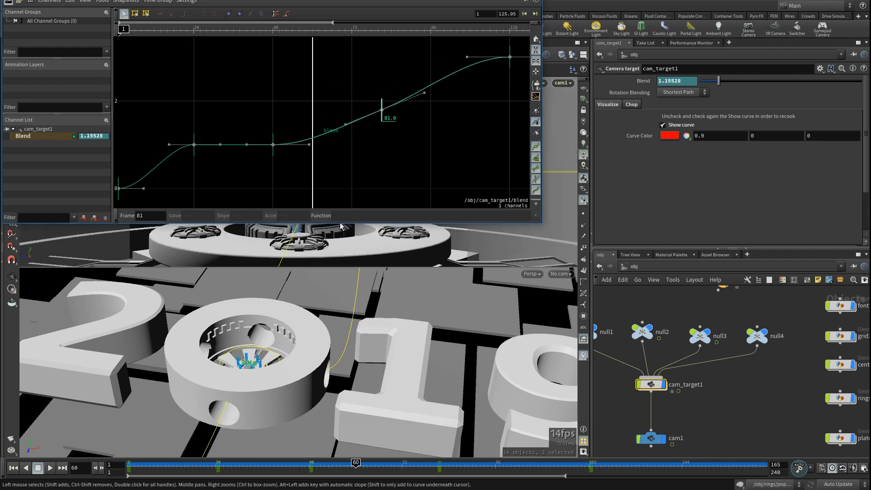
left_click_drag(356, 0, 421, 89)
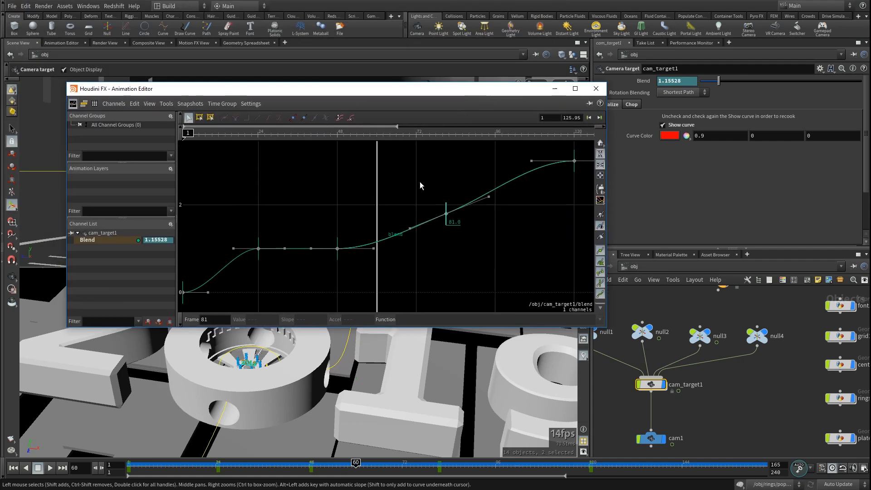
- Scrub the camera move up to frame 79 and bring up null3's Rotate X curve in the Animation Editor
left_click(556, 90)
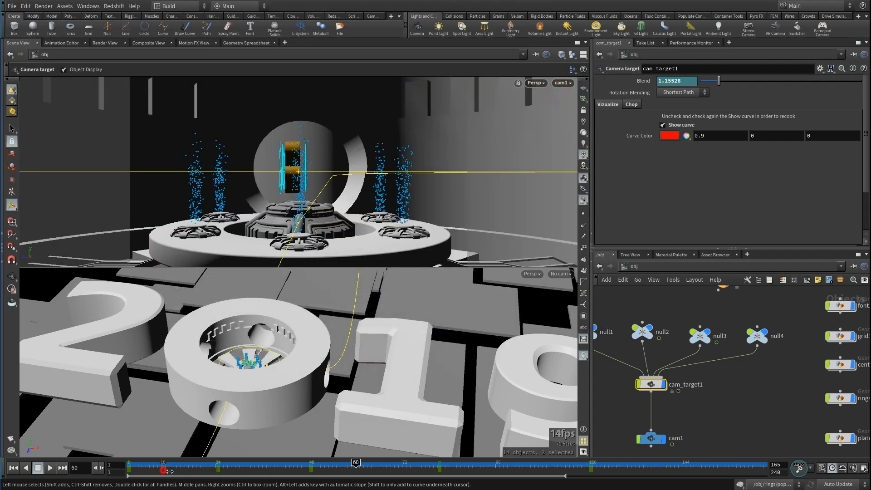
left_click_drag(166, 471, 428, 487)
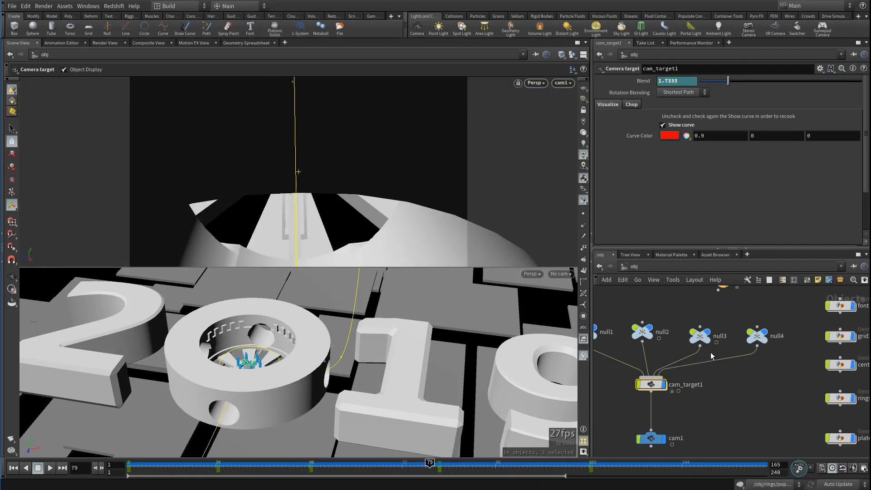
left_click(700, 336)
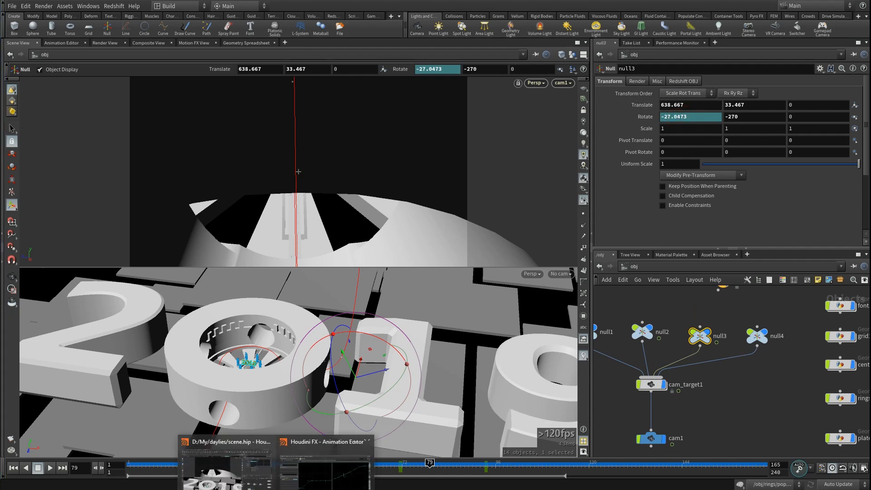
left_click(313, 474)
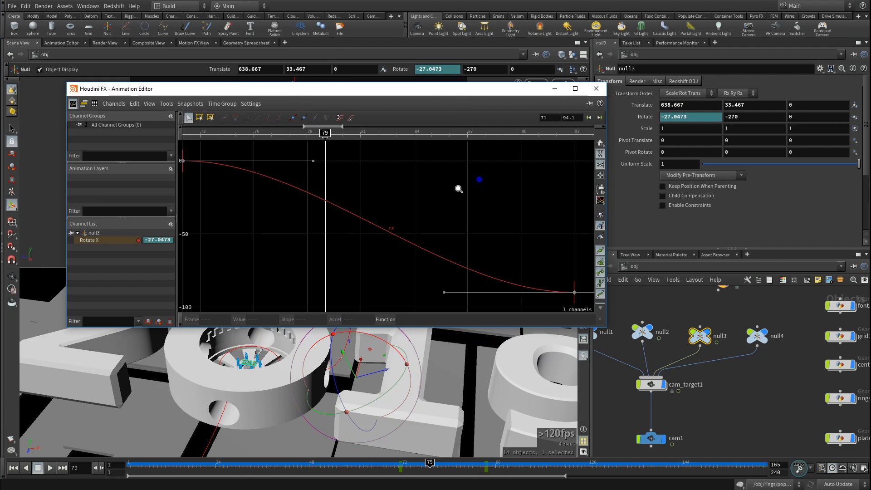
- Shift both of null3's Rotate X keys together, placing them at frames 70 and 92, while checking the camera view
right_click_drag(459, 189, 431, 219, "alt")
left_click(349, 156)
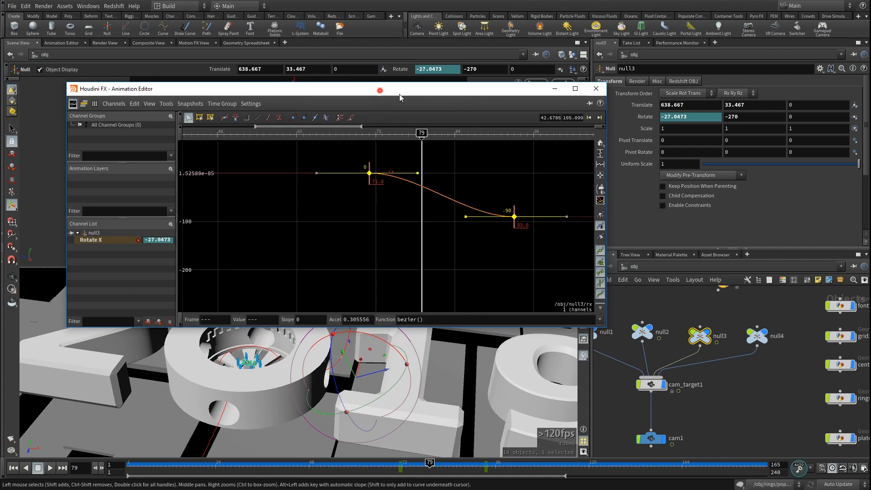
left_click_drag(400, 94, 524, 159)
left_click_drag(423, 156, 447, 293)
left_click_drag(527, 385, 574, 385)
left_click_drag(458, 295, 522, 169)
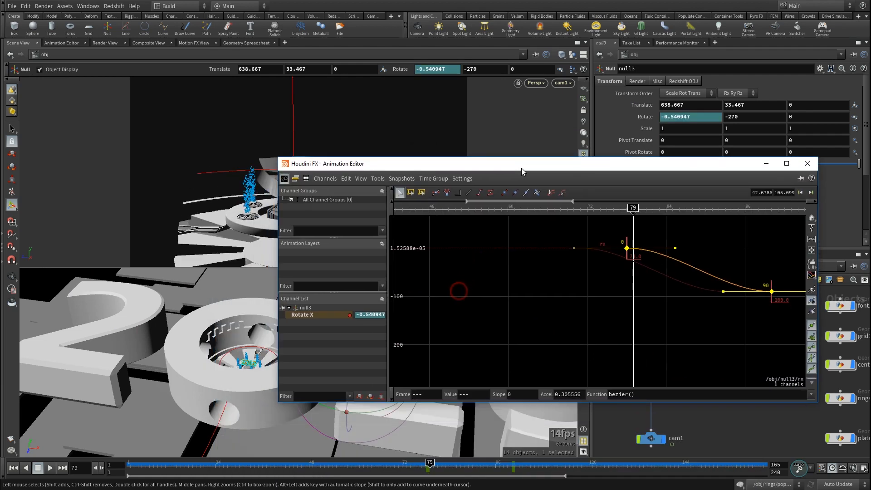
left_click_drag(563, 219, 654, 220)
left_click_drag(659, 170, 457, 309)
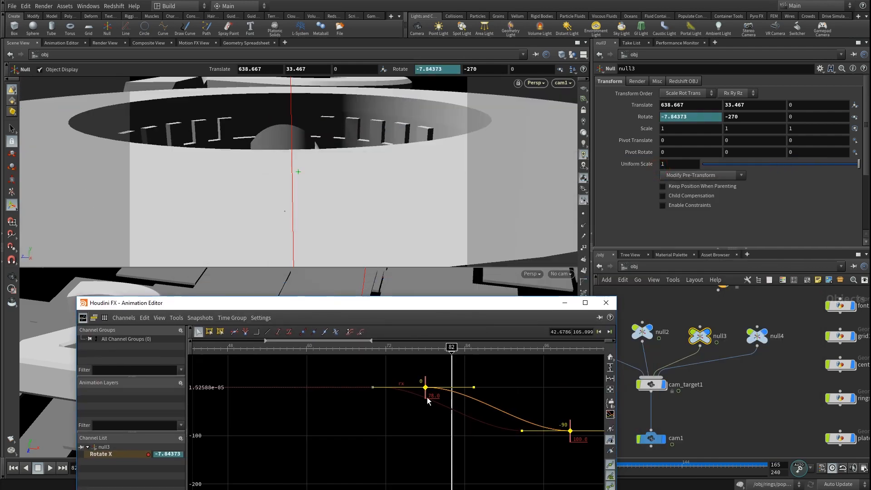
left_click_drag(427, 398, 380, 399)
left_click(565, 304)
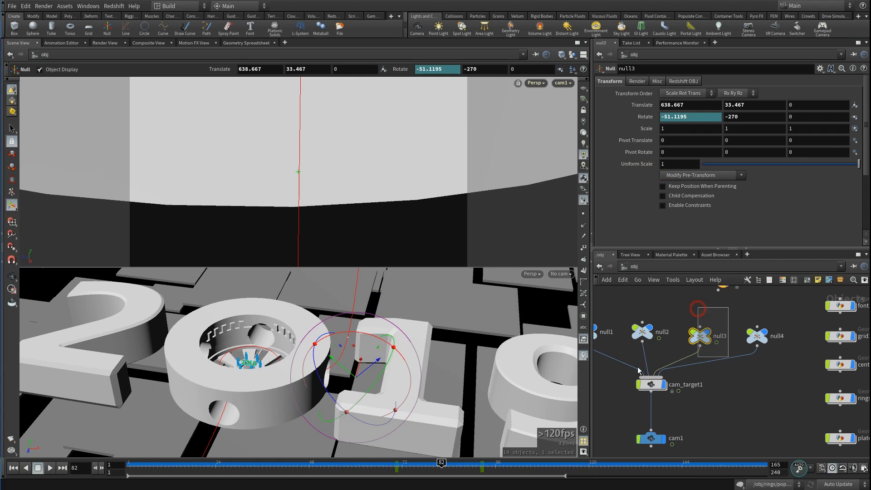
- Set null3's Translate X to 679.667 and move its first Rotate X key to frame 80
middle_click_drag(685, 107, 854, 103)
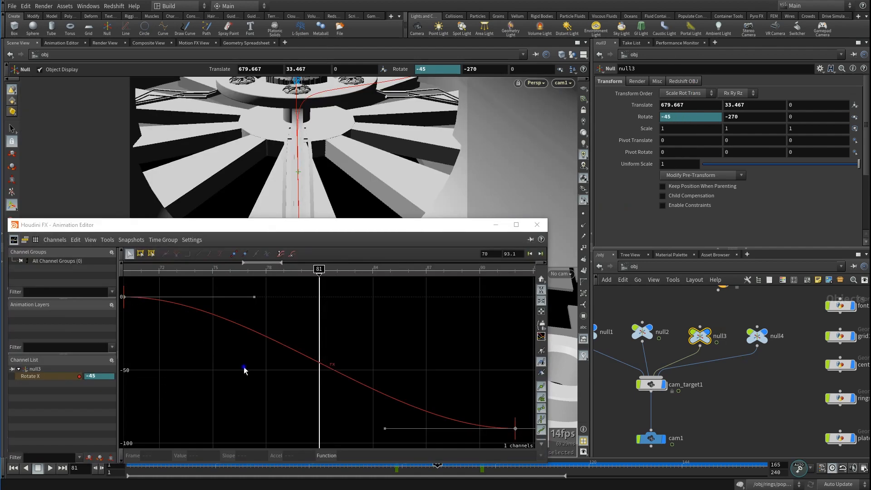
right_click_drag(245, 367, 228, 395)
left_click_drag(444, 424, 167, 346)
left_click_drag(150, 306, 282, 361)
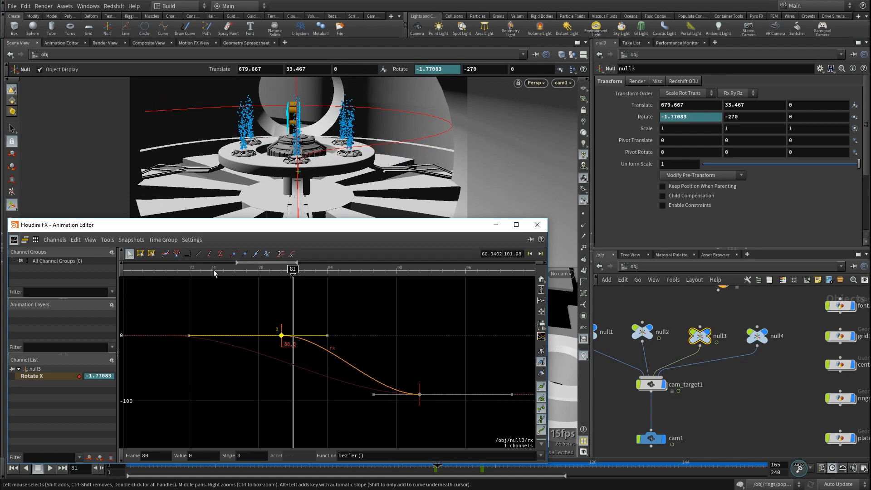
- Scrub to frame 92, raise null3's Uniform Scale to 3.8 and replay that part of the camera move
left_click_drag(214, 270, 387, 289)
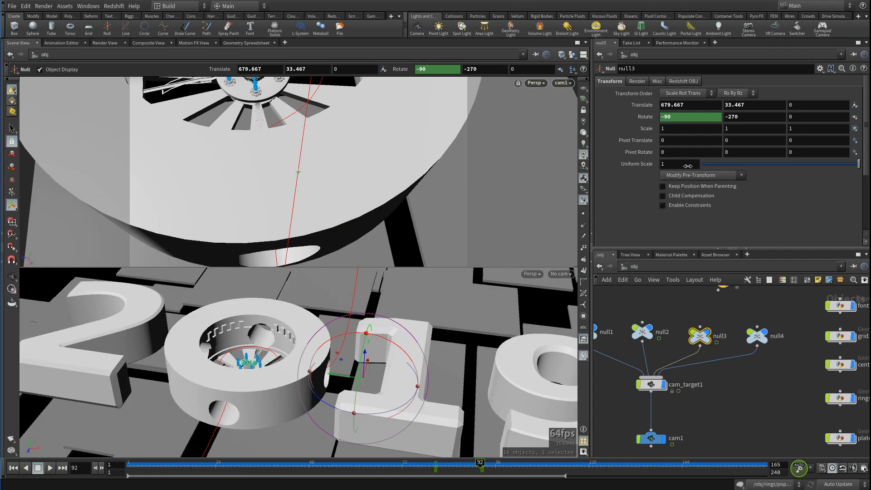
middle_click_drag(688, 166, 726, 173)
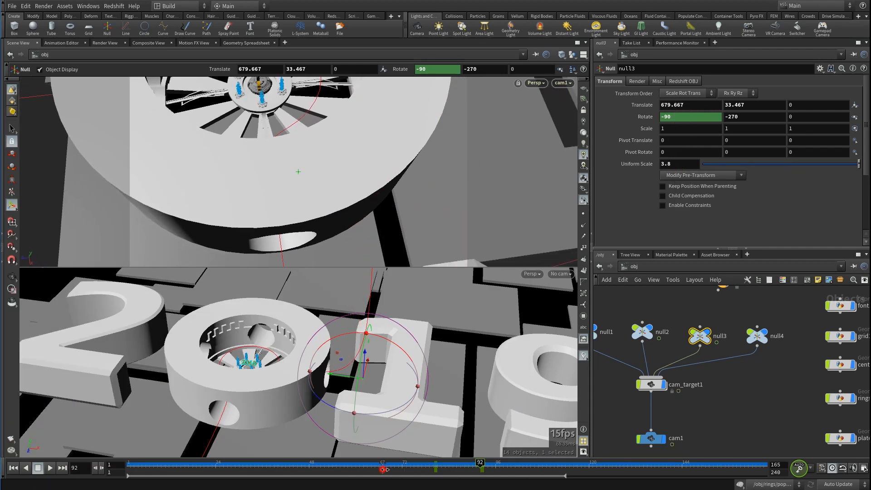
left_click_drag(385, 470, 399, 469)
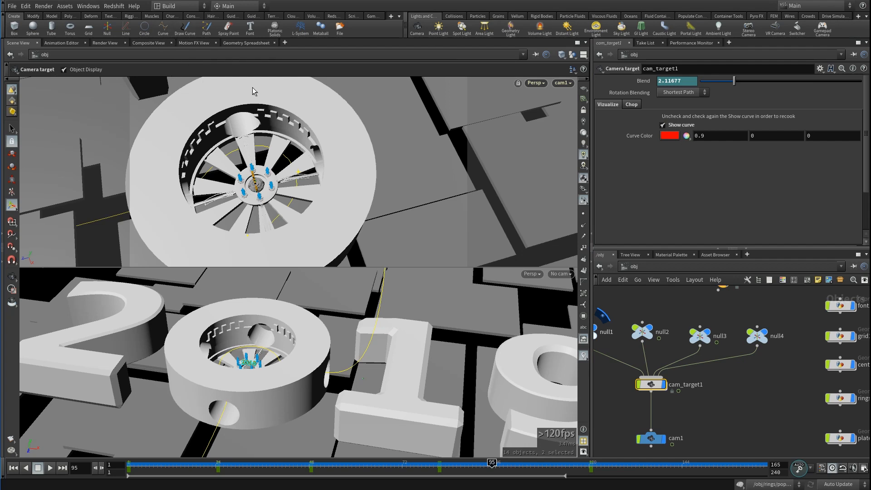
- Open the chop network inside cam_target1 and examine its translate and rotate channel curves in the Motion FX View
double_click(652, 385)
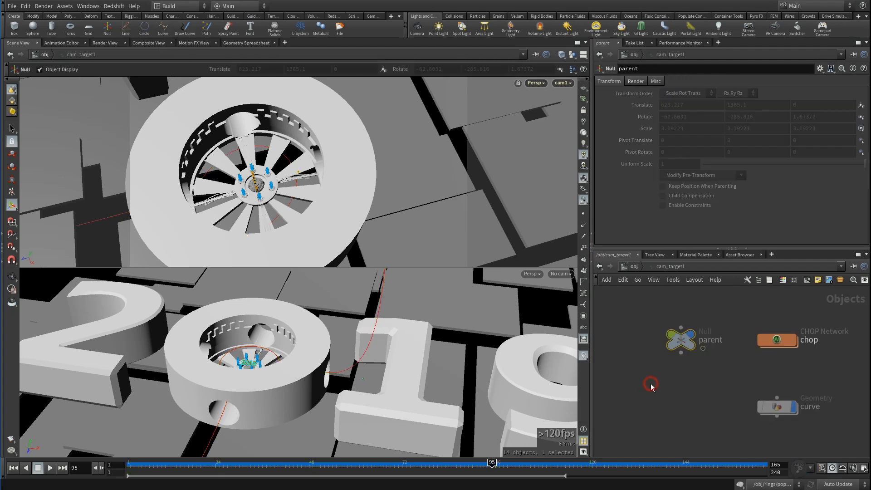
double_click(778, 344)
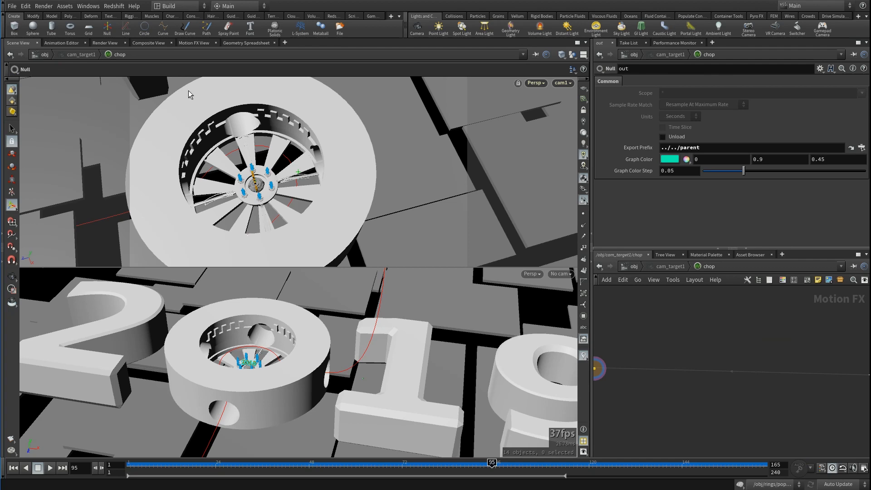
left_click(194, 43)
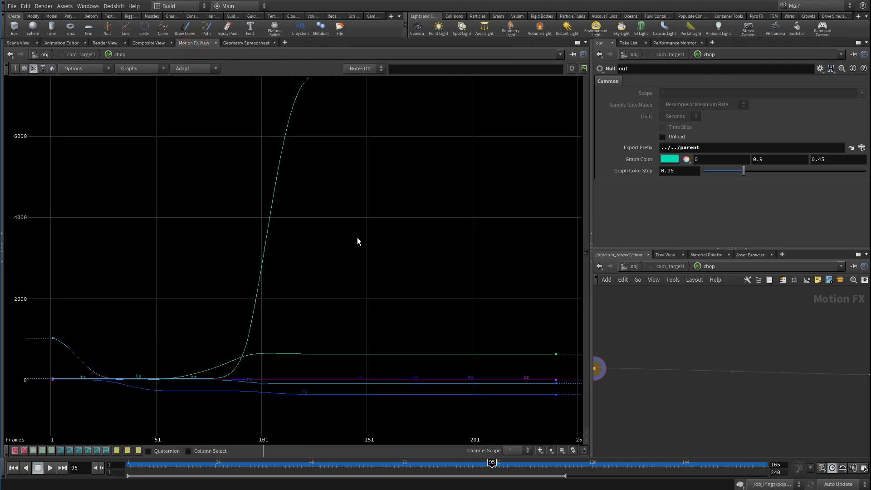
right_click_drag(357, 238, 335, 295)
middle_click_drag(303, 255, 323, 239)
right_click_drag(272, 308, 321, 96)
right_click_drag(271, 290, 284, 182)
middle_click_drag(271, 366, 298, 315)
right_click_drag(312, 354, 360, 152)
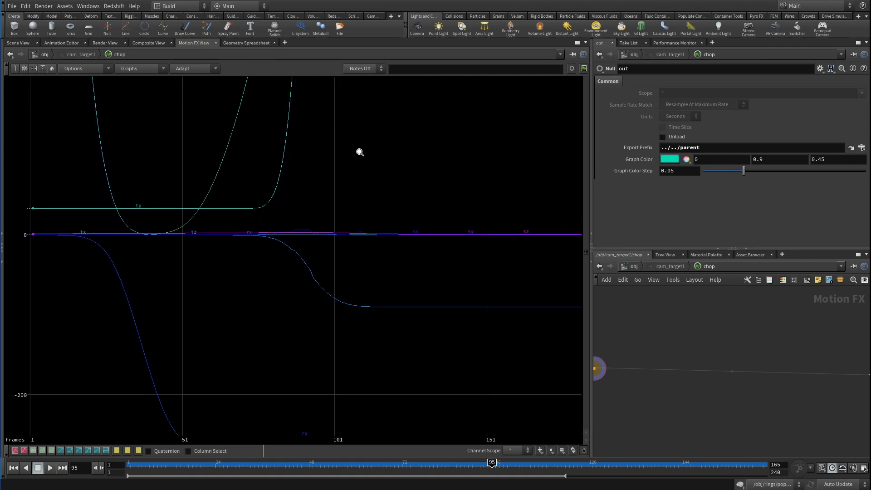
right_click_drag(312, 168, 296, 220)
middle_click_drag(323, 175, 309, 313)
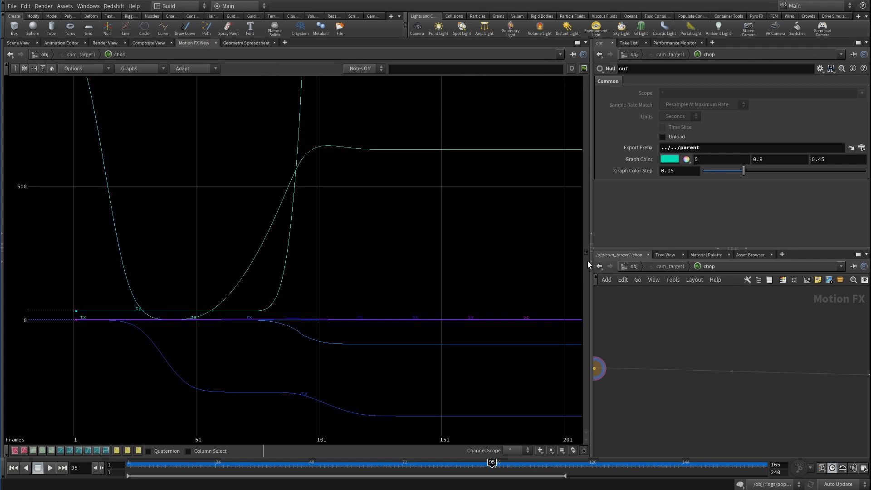
- Compare cam_target1's curves without and with the Chop filter, keep it on, and set Filter Effect to 1 and Filter Width to 1.907
left_click(633, 267)
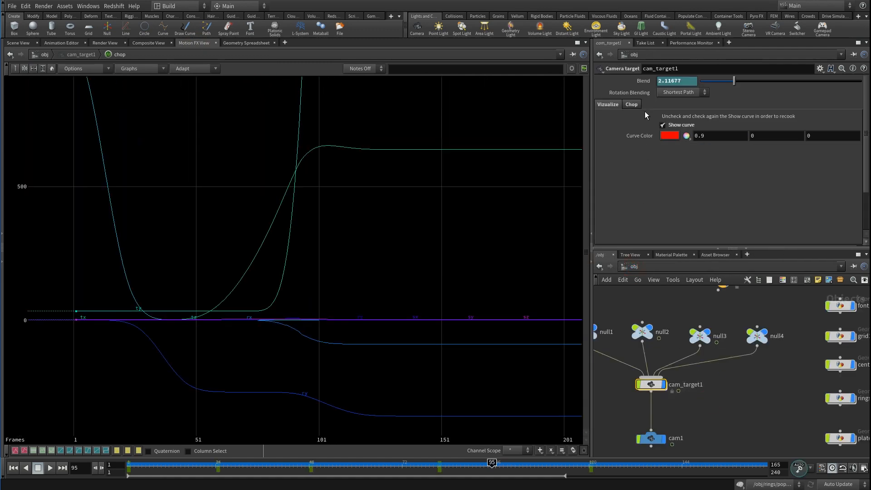
left_click(633, 105)
left_click(682, 194)
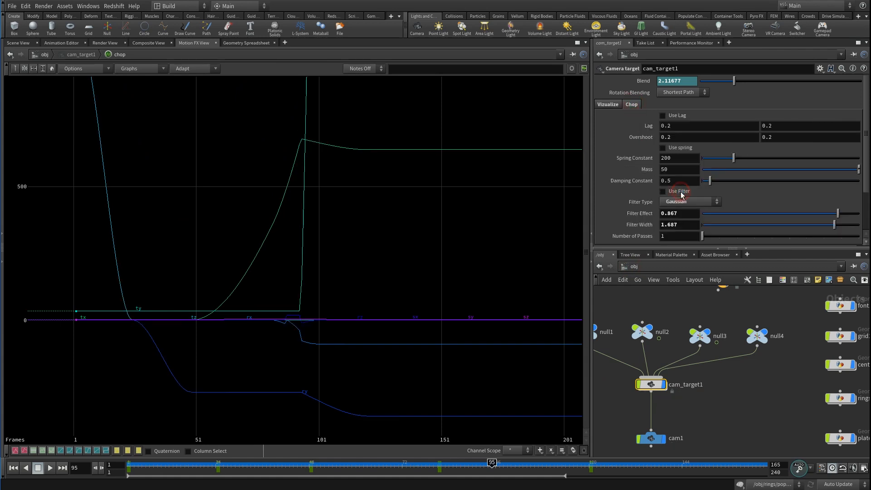
left_click(682, 194)
left_click_drag(838, 213, 853, 235)
- Return to the scene view, then play and scrub the timeline to review the smoothed camera move
left_click(17, 44)
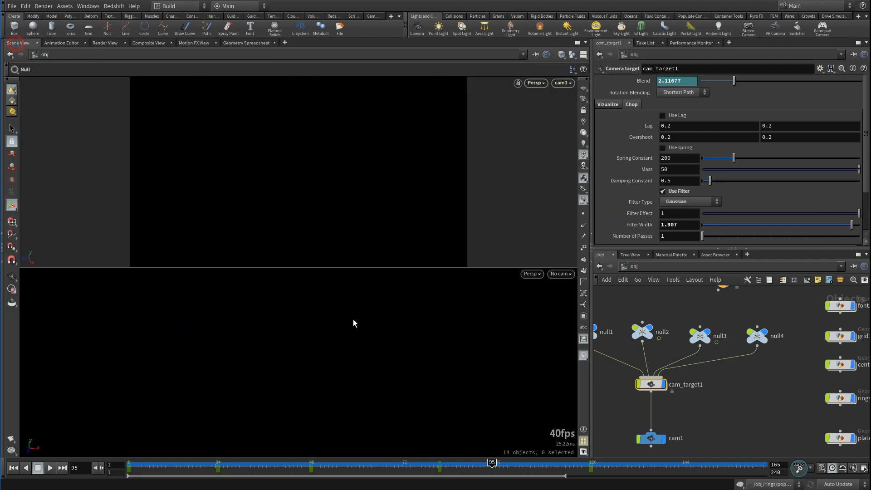
left_click_drag(378, 471, 202, 477)
left_click(51, 472)
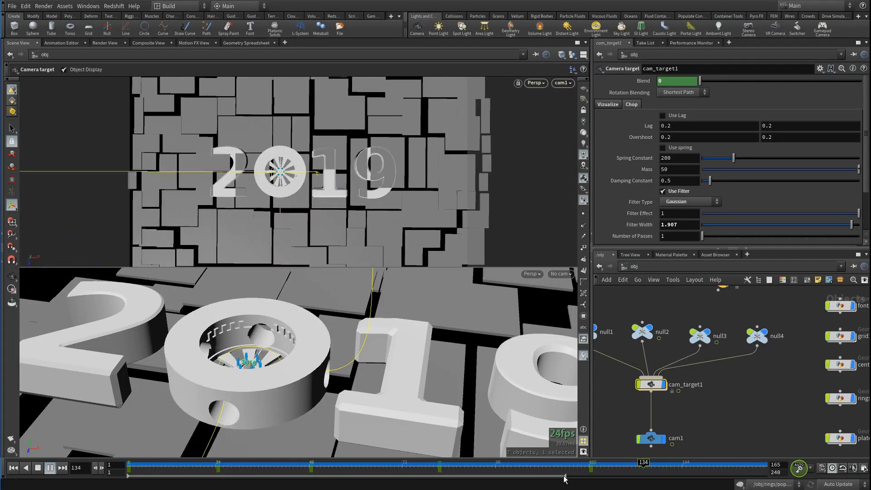
left_click_drag(508, 472, 562, 472)
left_click_drag(320, 473, 544, 479)
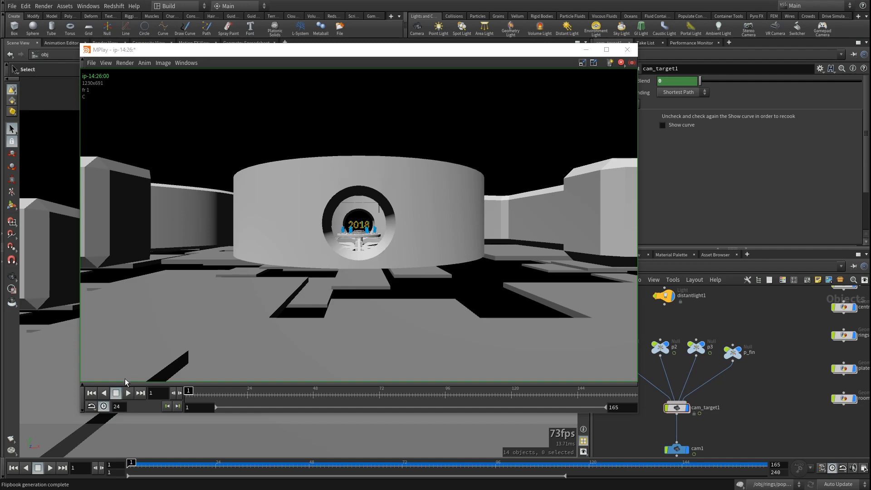
- Play the finished flipbook in MPlay, rewind it to frame 1 and play it again
left_click(128, 393)
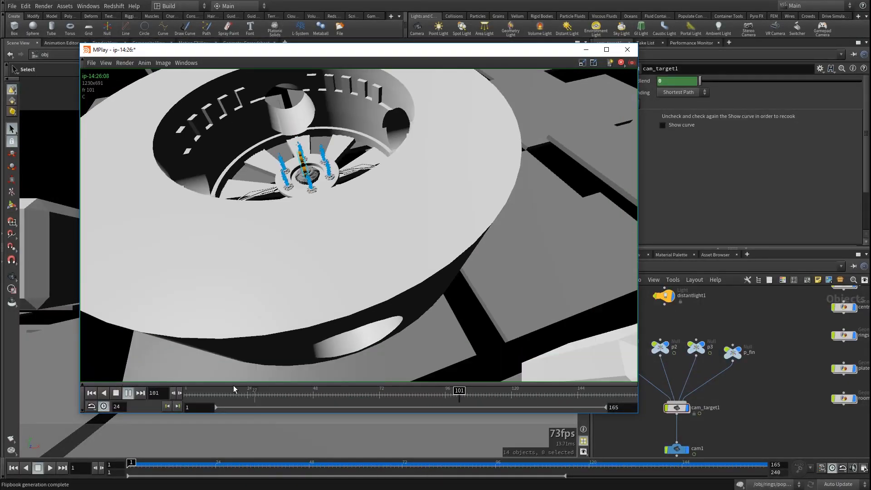
left_click_drag(199, 394, 143, 399)
left_click(127, 394)
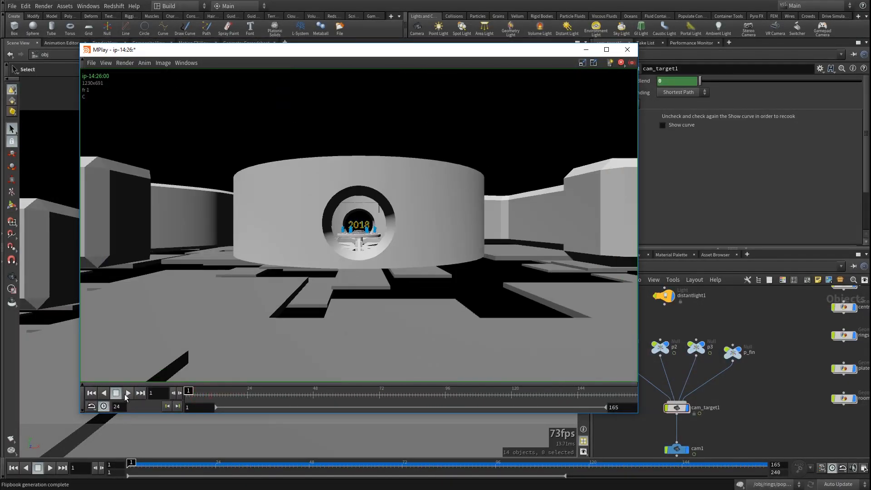